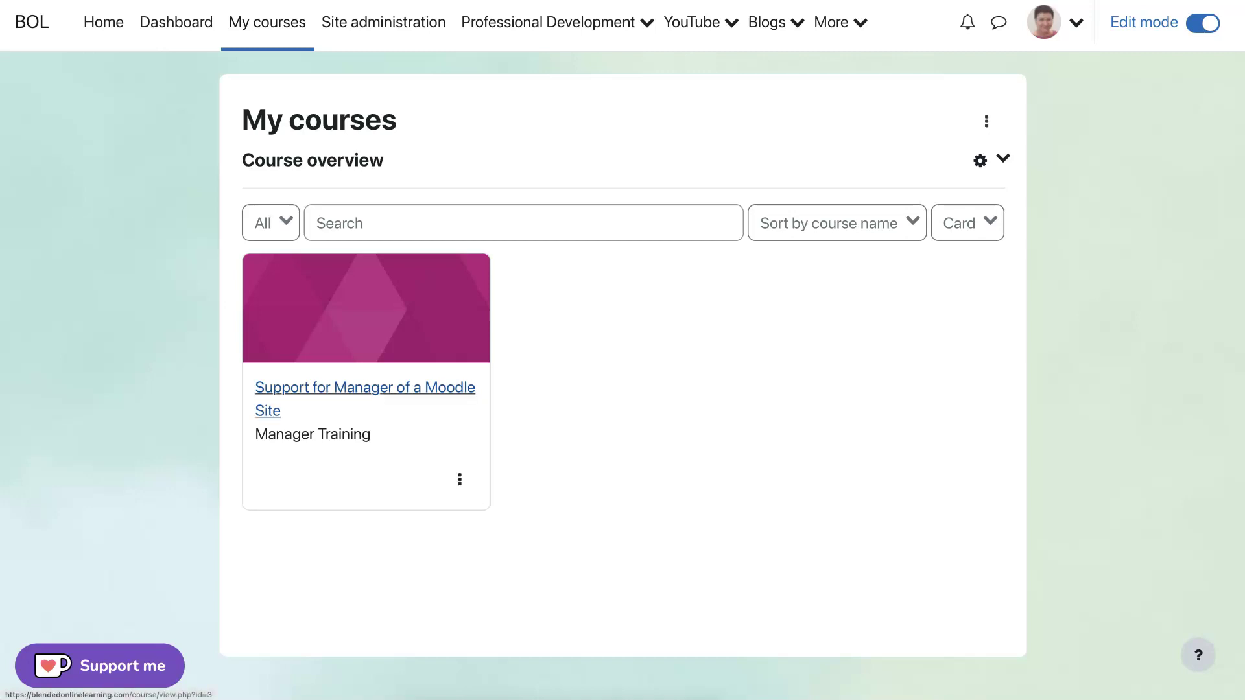
Step: Open the Support for Manager of a Moodle Site course and close its block drawer
left_click(318, 389)
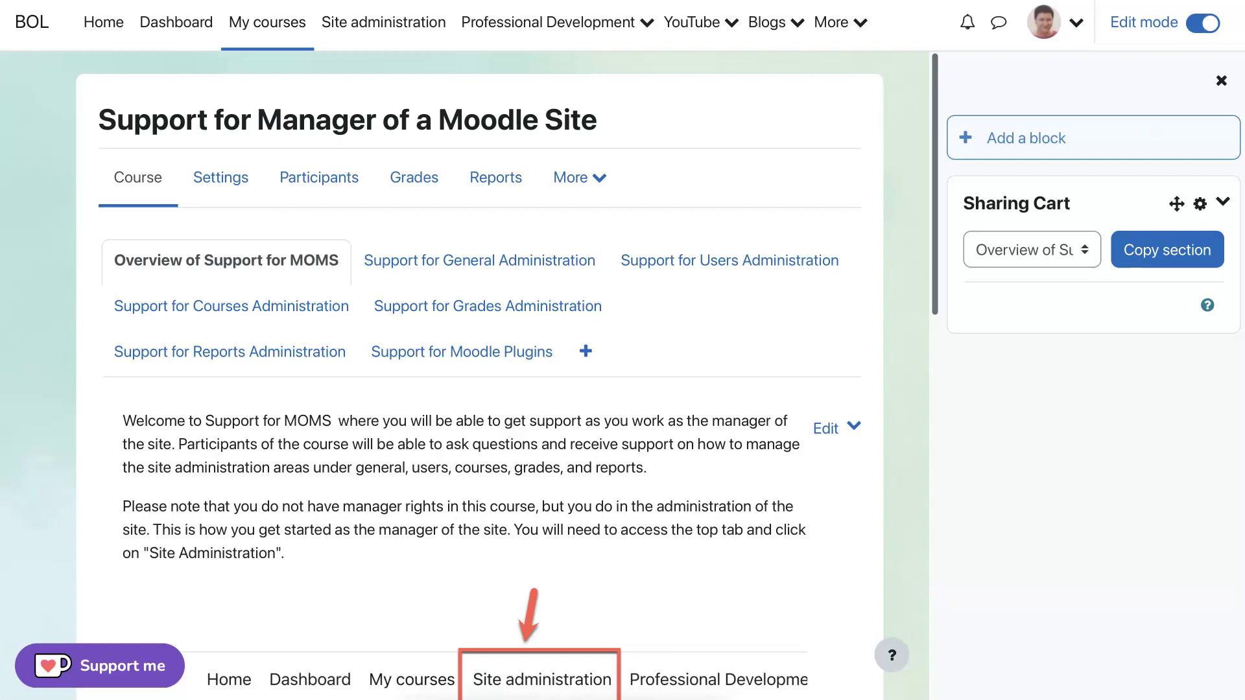
left_click(1221, 80)
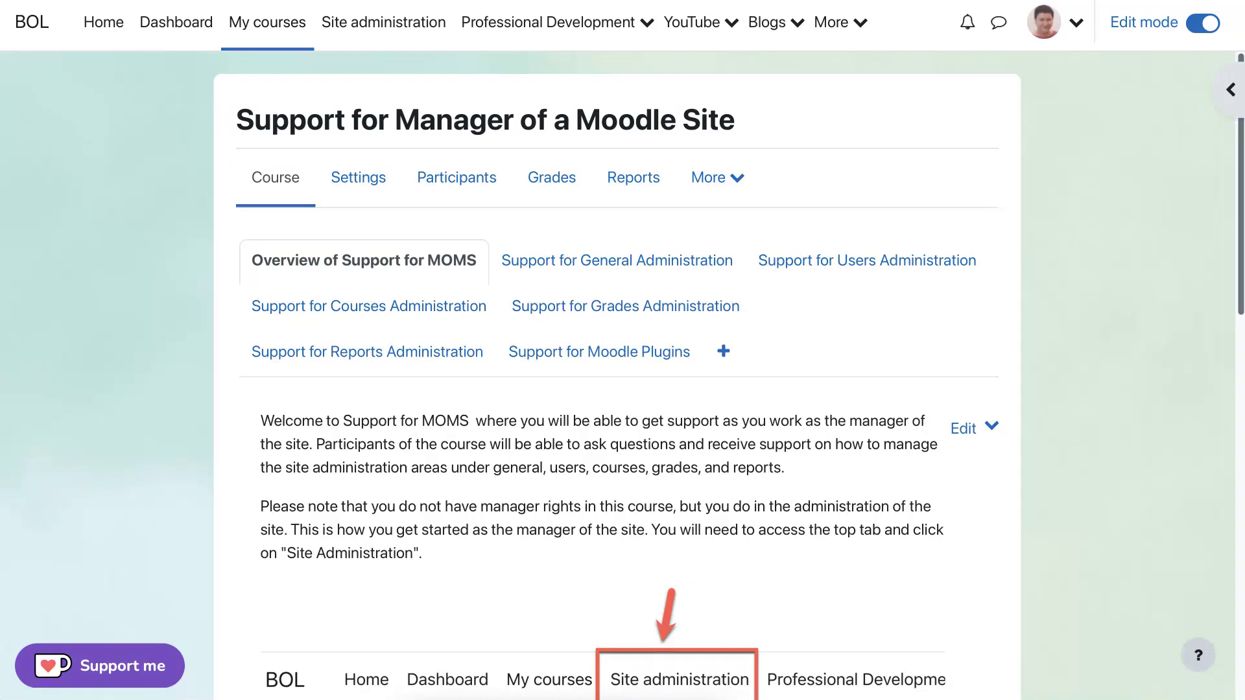
Step: Open the course settings and review the General and Description sections through to the course image
left_click(713, 177)
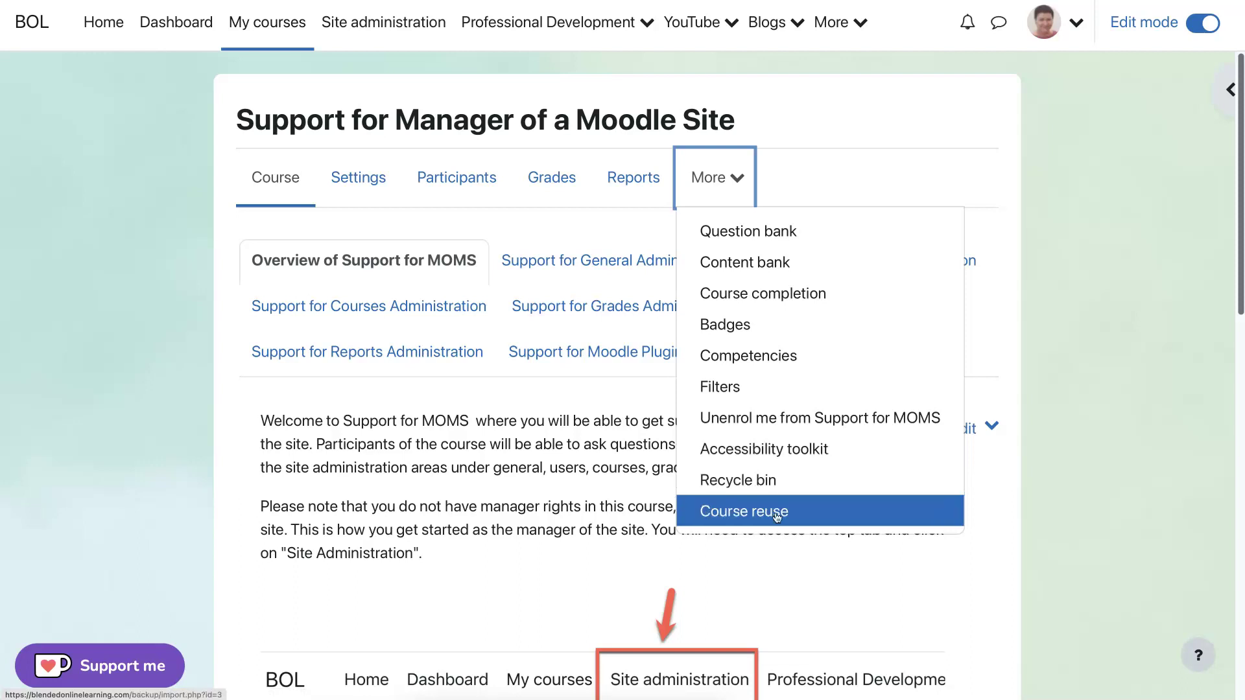
left_click(358, 178)
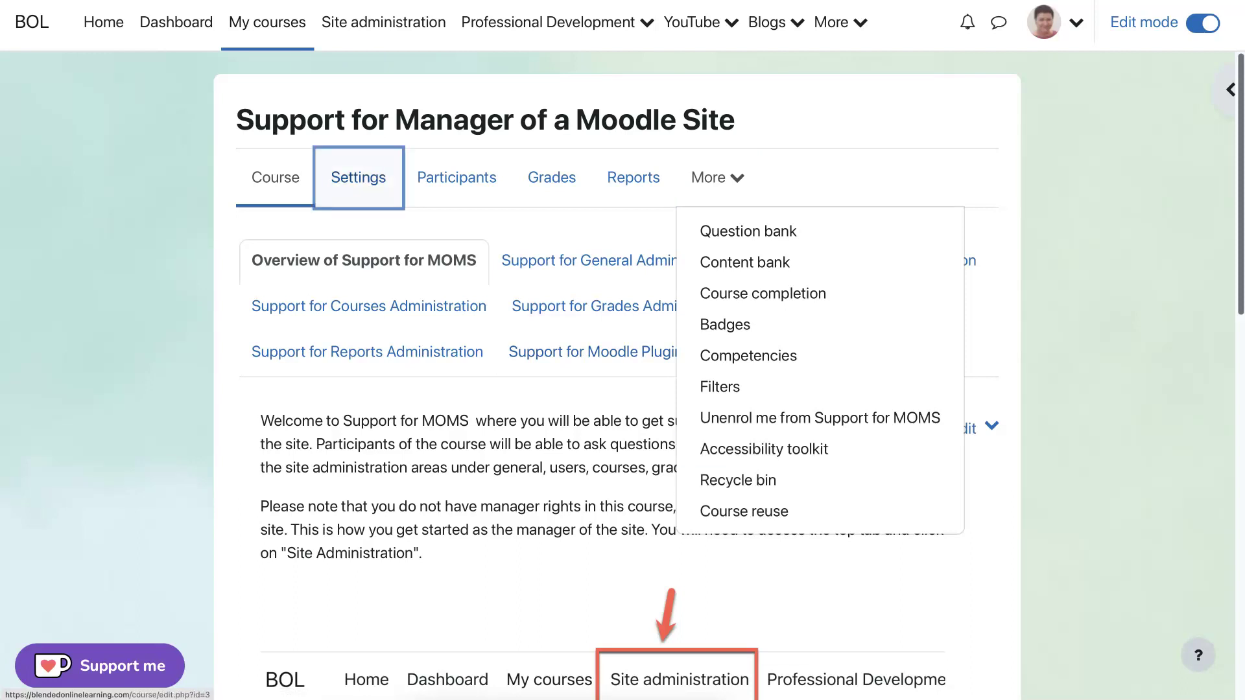
left_click(360, 184)
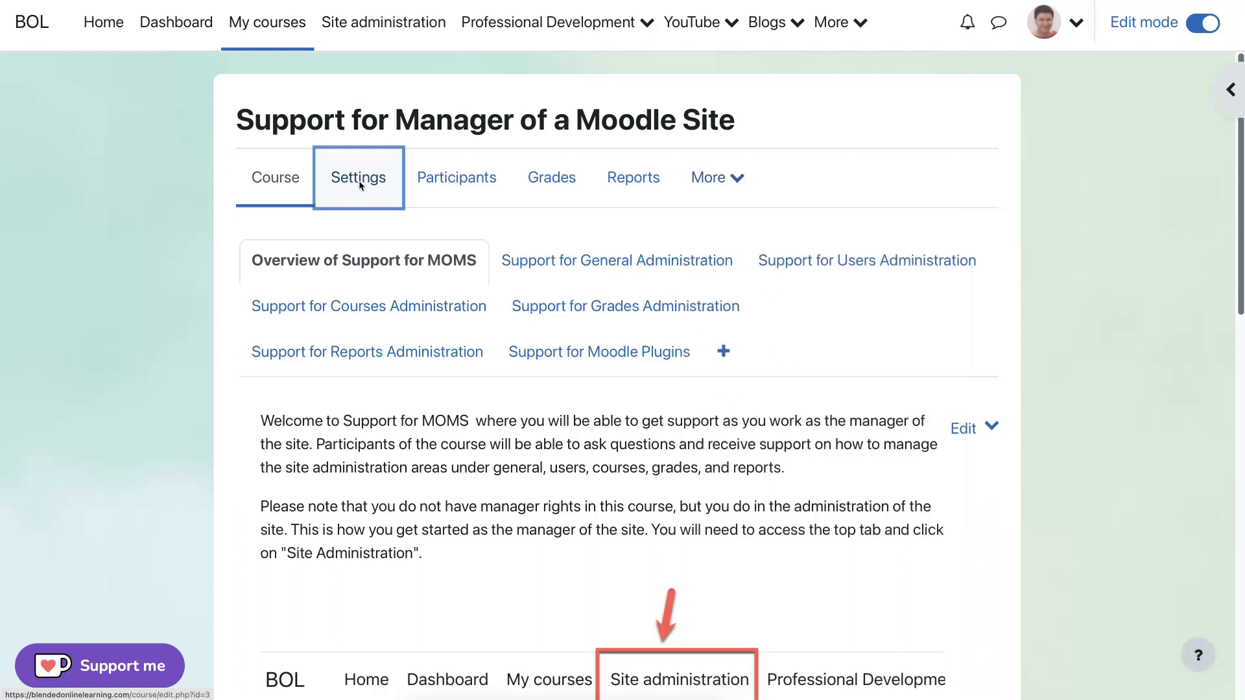
left_click(360, 184)
scroll(253, 317, "down", 1)
scroll(588, 309, "down", 5)
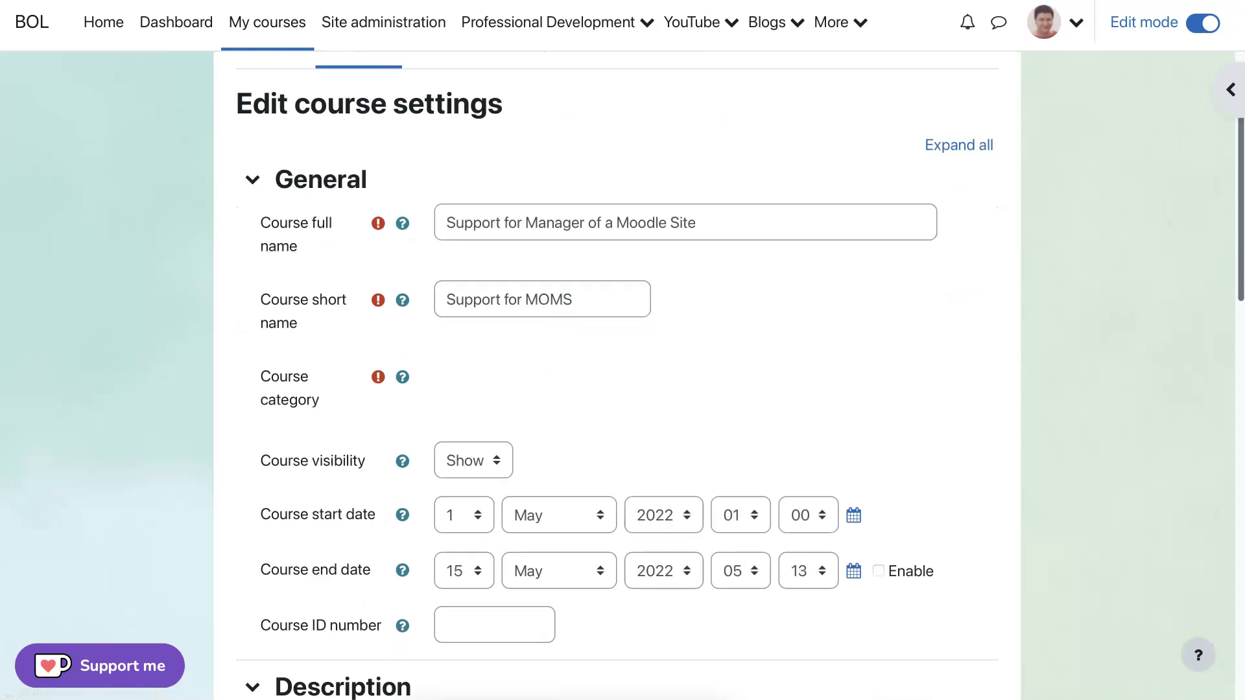
scroll(588, 310, "down", 8)
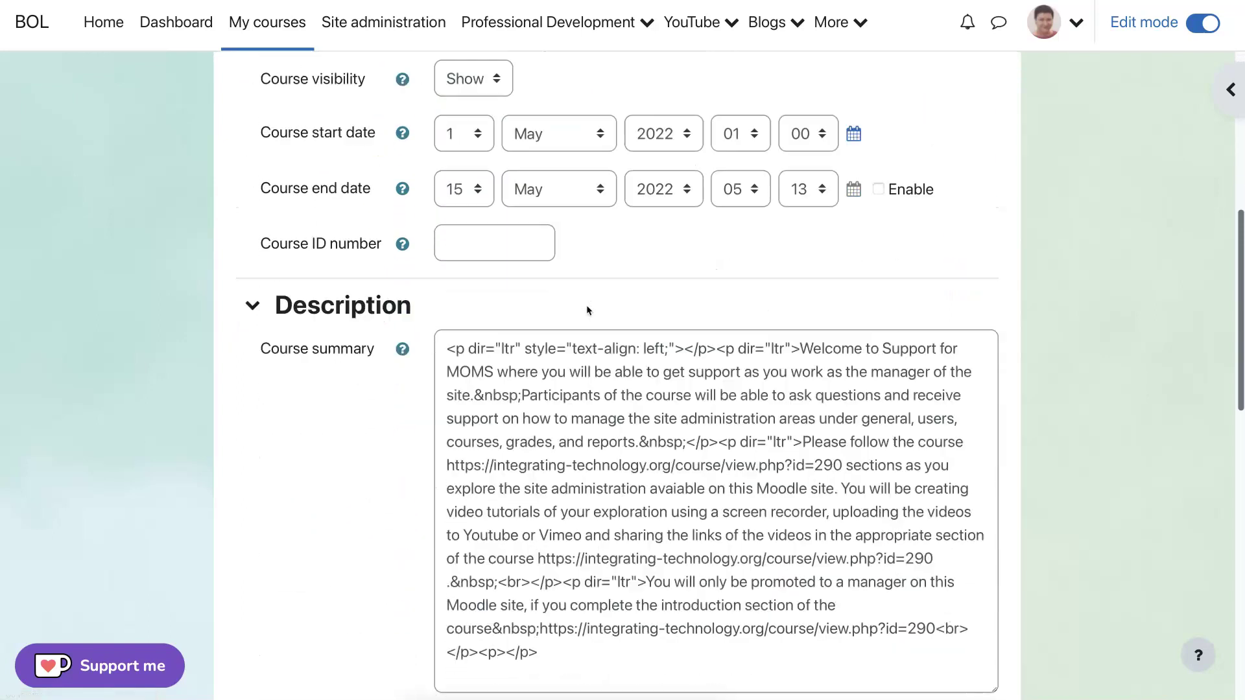
scroll(360, 290, "down", 8)
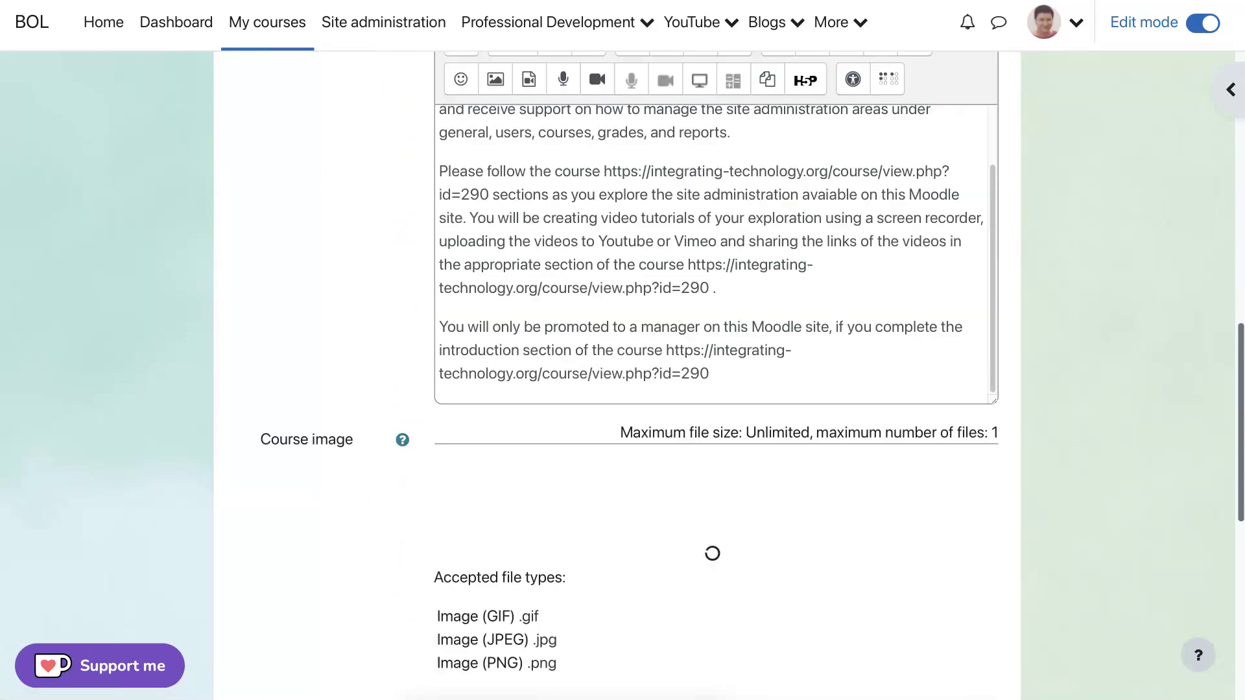
scroll(362, 295, "down", 1)
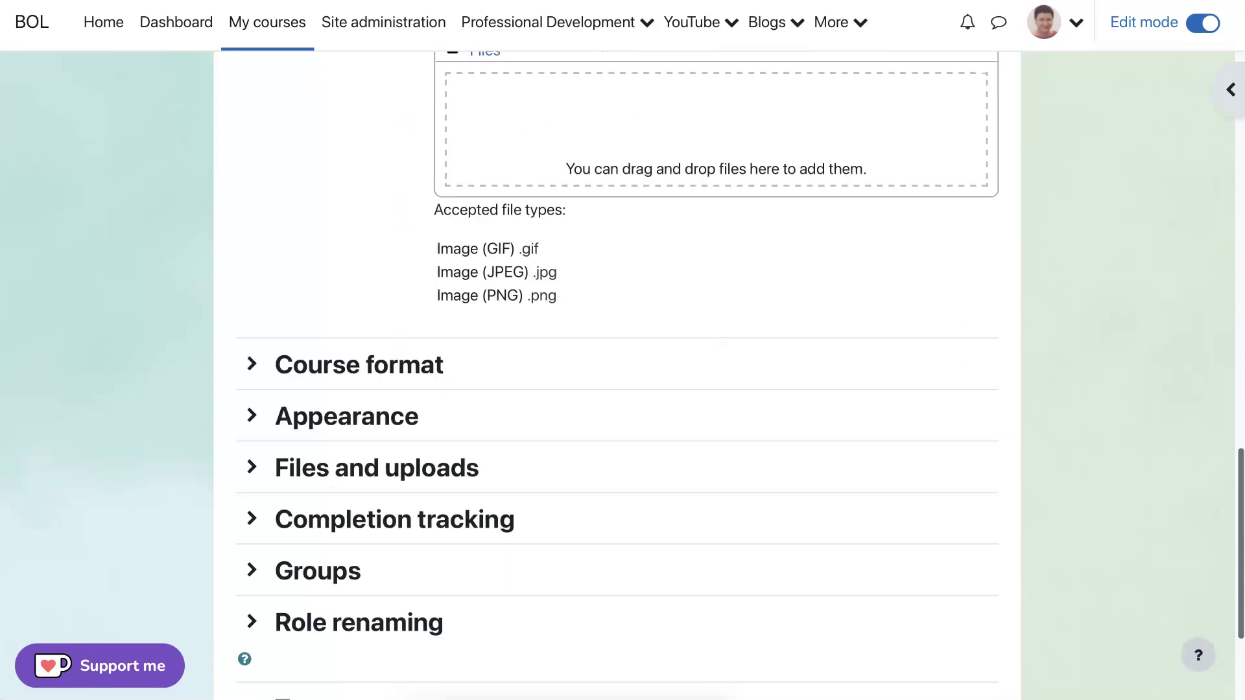
Step: Expand and review the Course format settings, then leave the course settings without saving
left_click(251, 364)
scroll(435, 370, "down", 1)
scroll(435, 370, "down", 3)
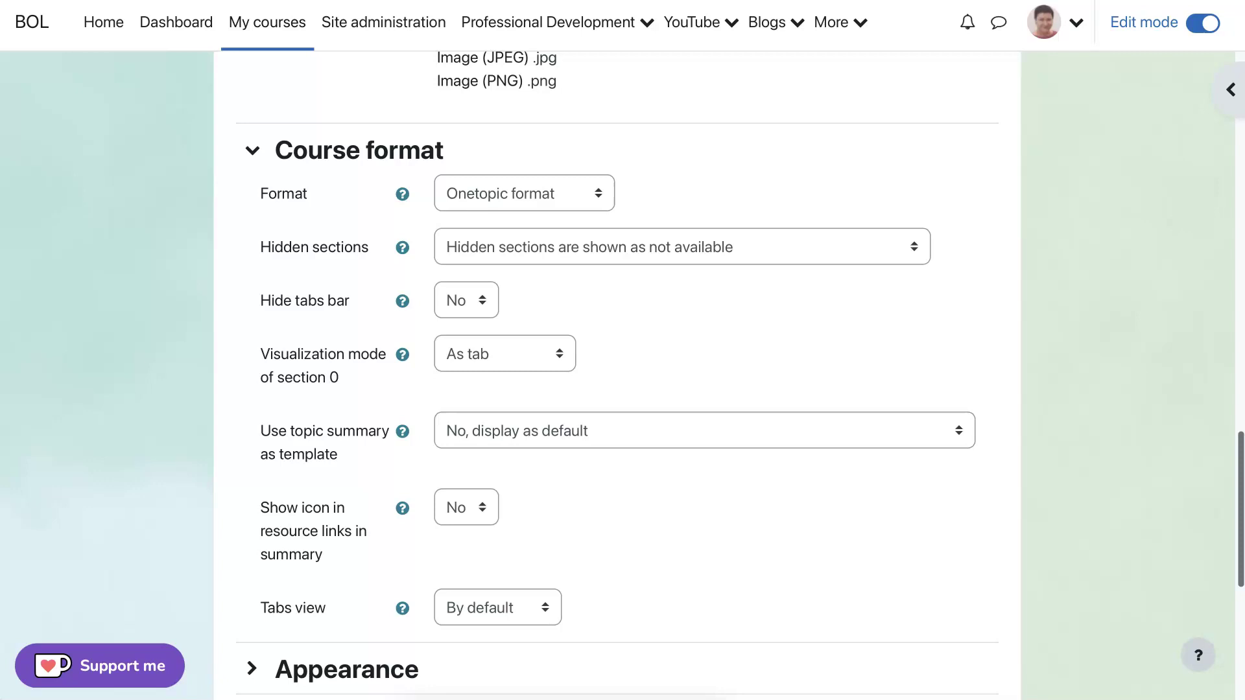
scroll(489, 353, "down", 6)
scroll(411, 350, "down", 2)
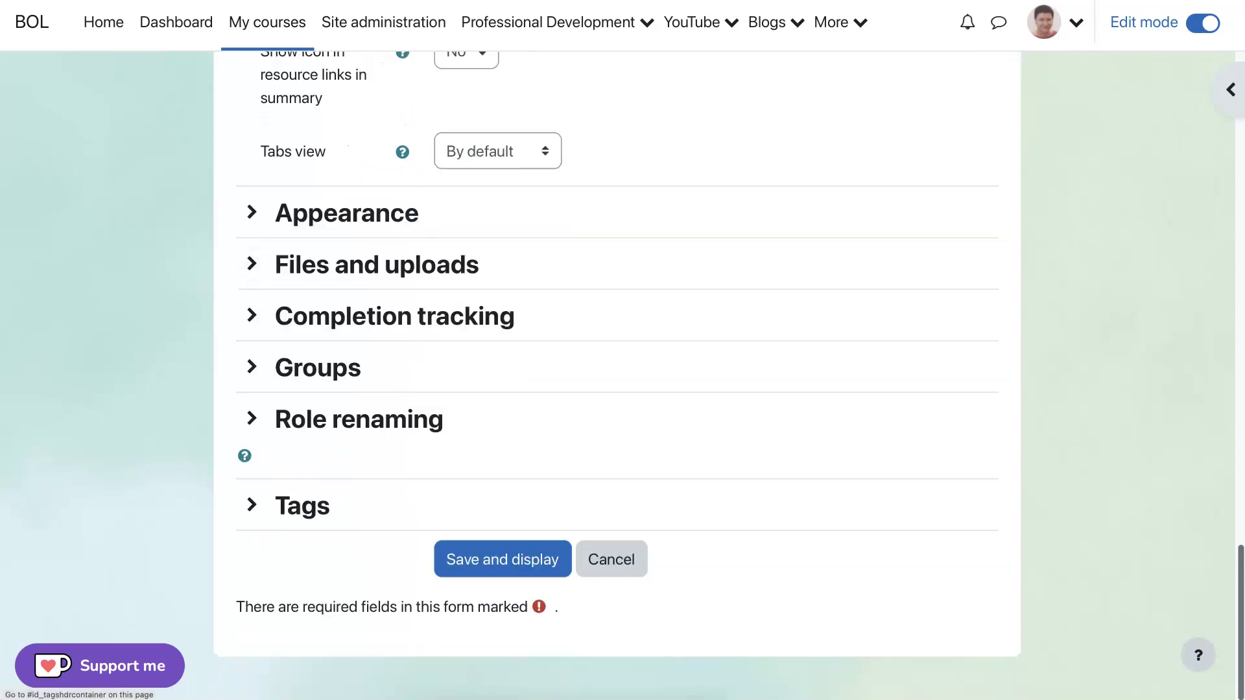
left_click(625, 565)
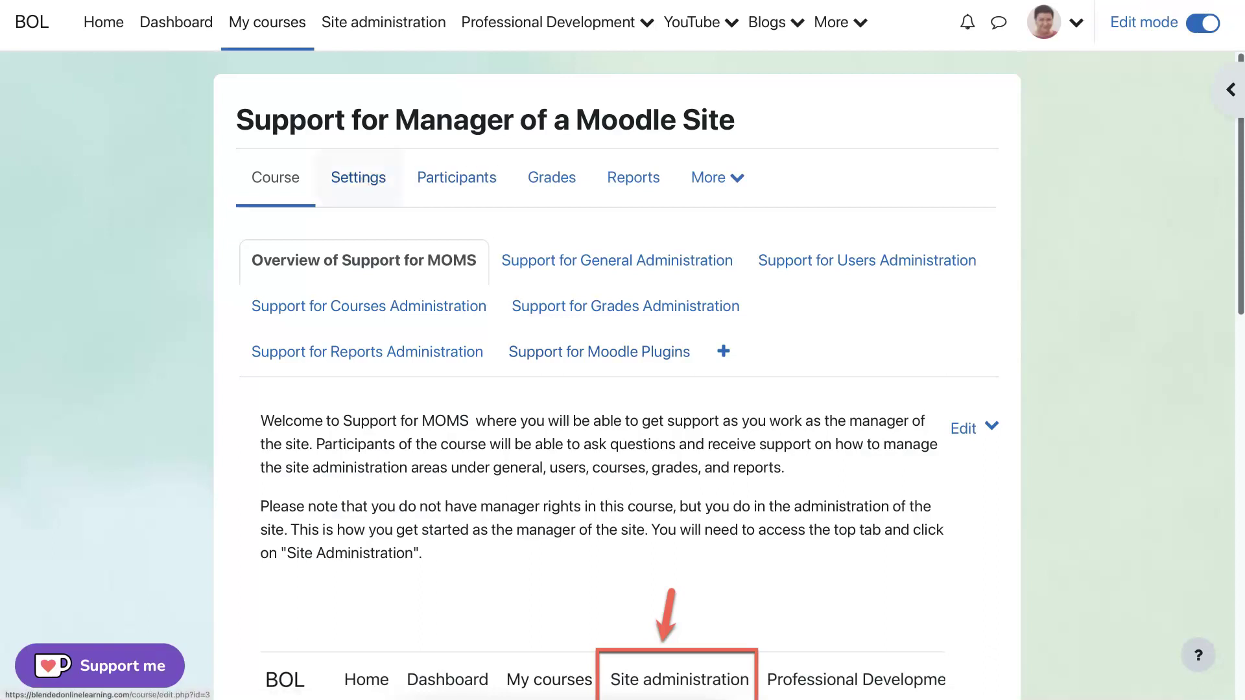
Step: Go to the course's main page and look through its additional options, such as Question bank, Badges and Course reuse
left_click(289, 183)
scroll(457, 175, "down", 1)
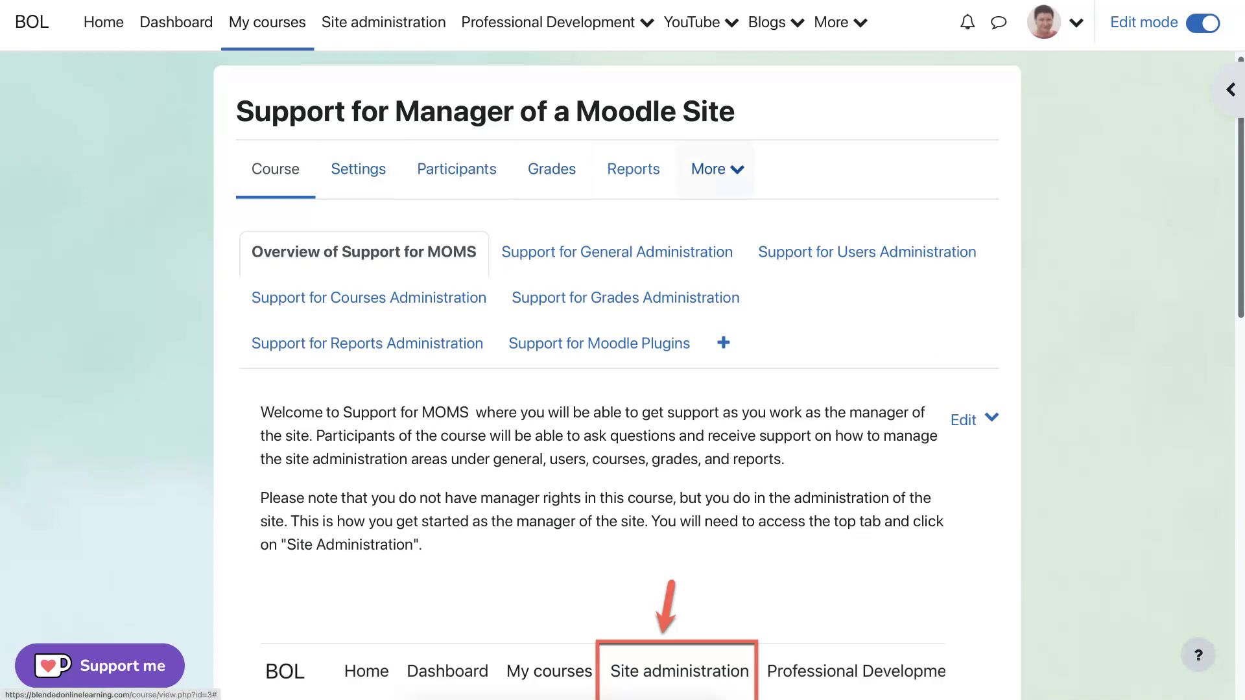
left_click(737, 171)
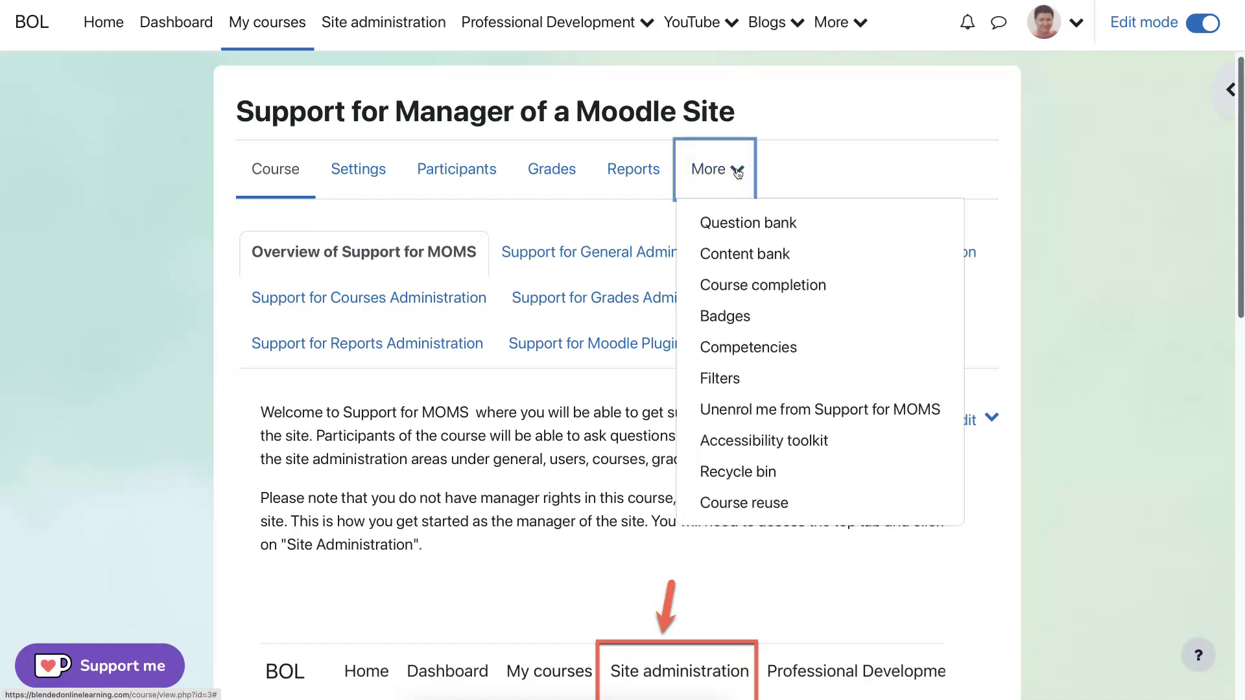
scroll(768, 268, "down", 1)
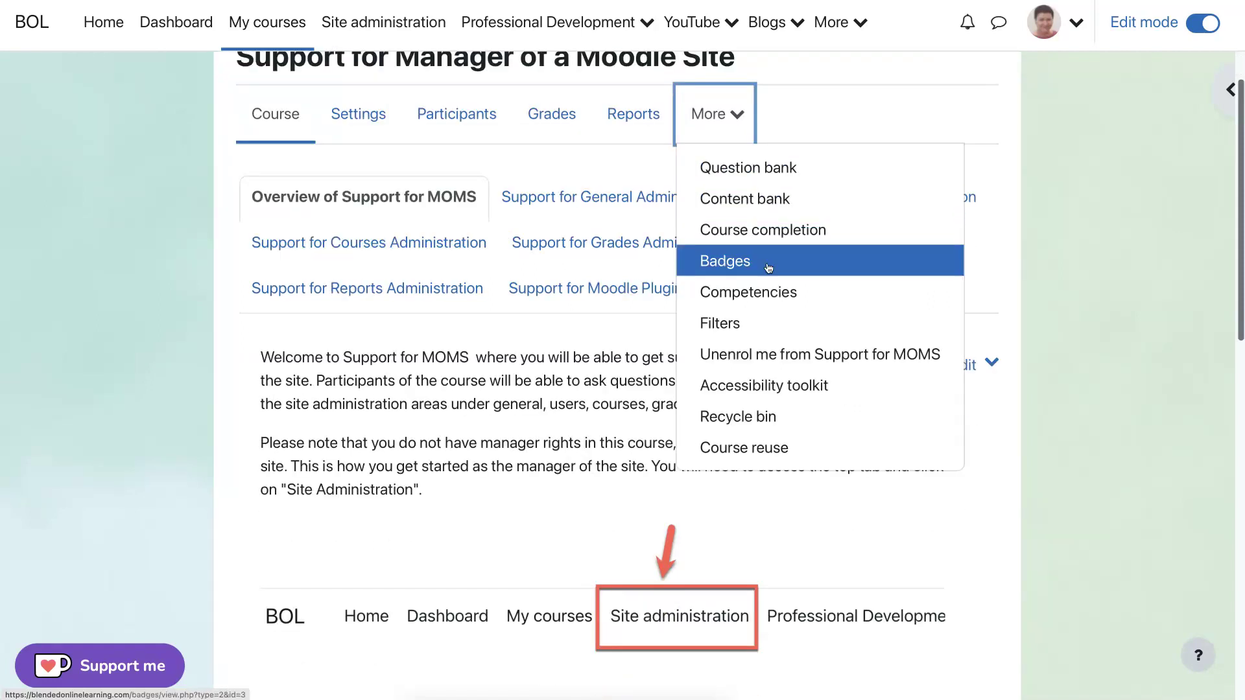
scroll(768, 267, "down", 1)
scroll(768, 267, "up", 1)
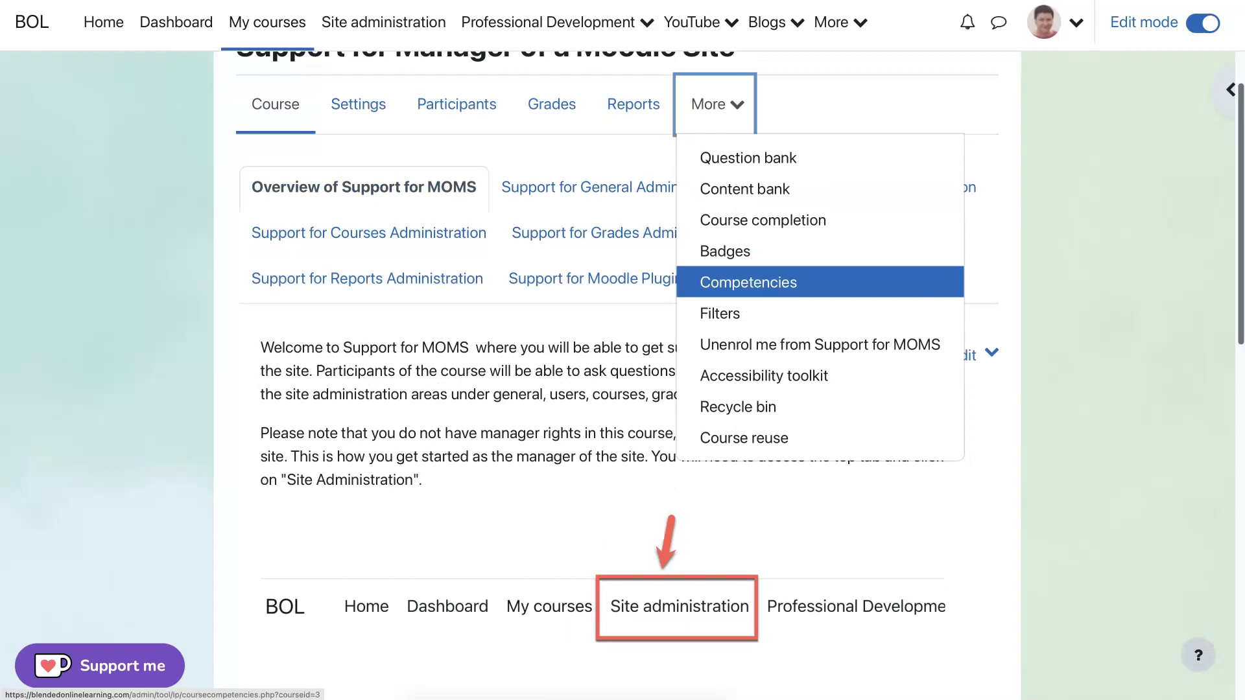
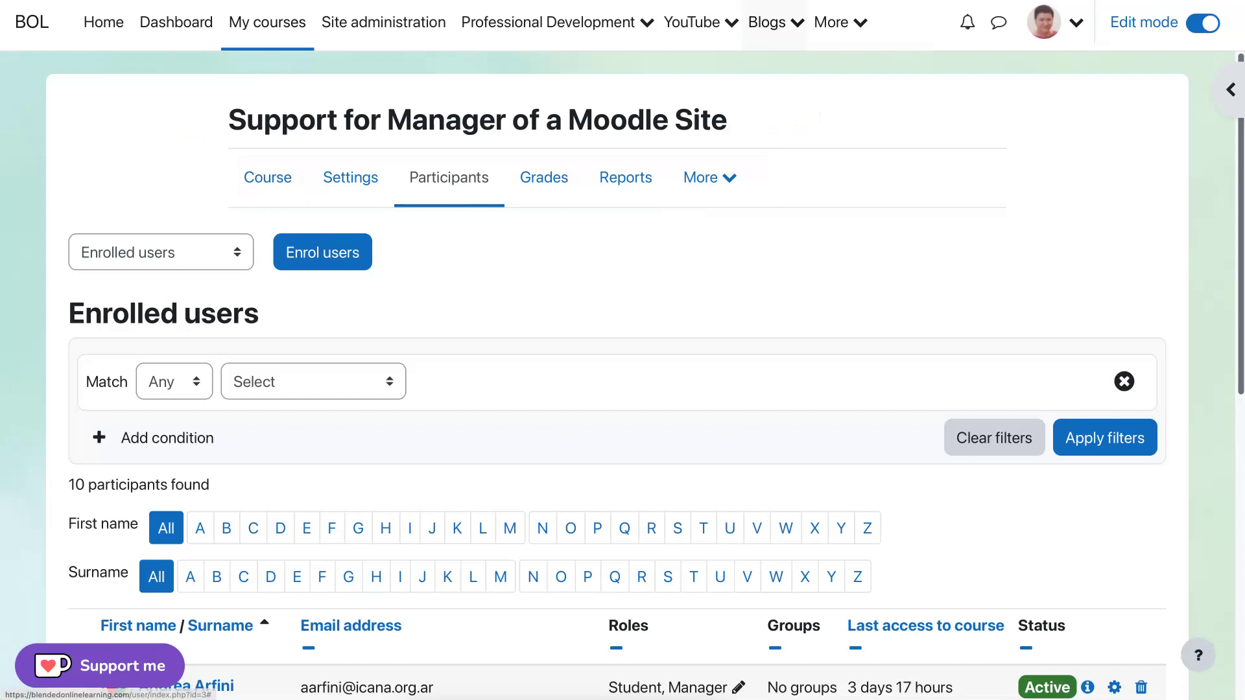
Step: Look over the course's enrolled users and return to the course's main page
scroll(389, 141, "down", 1)
scroll(389, 141, "up", 1)
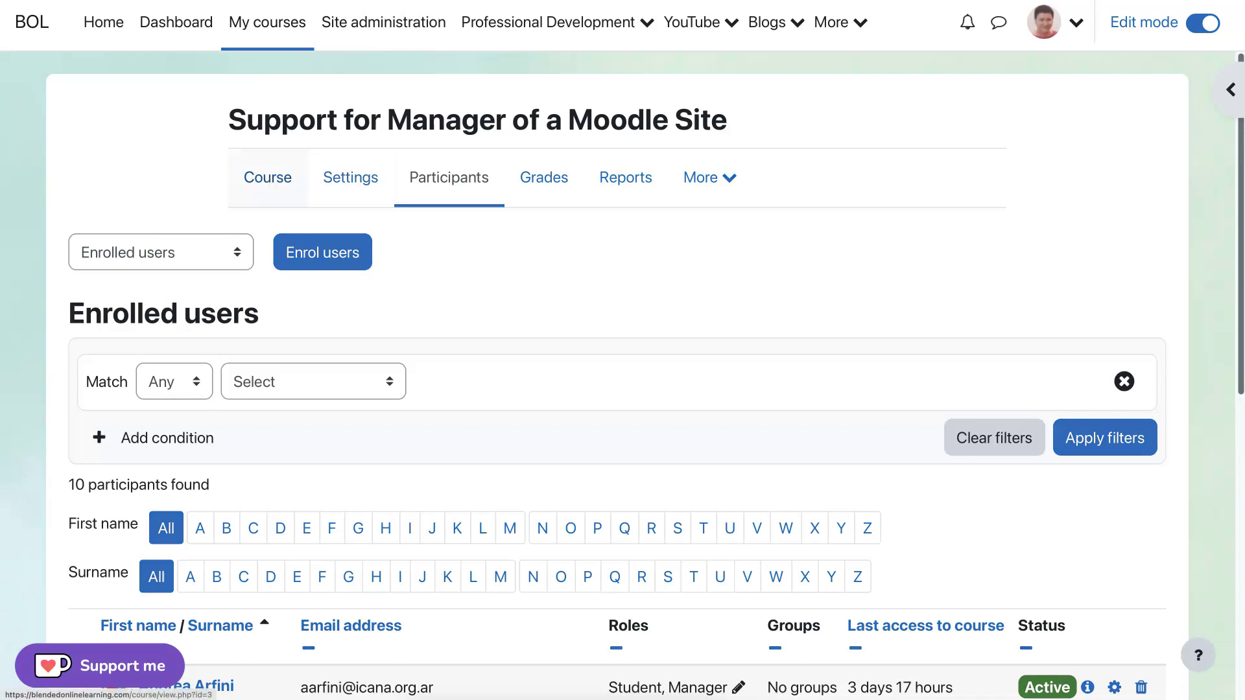
left_click(270, 182)
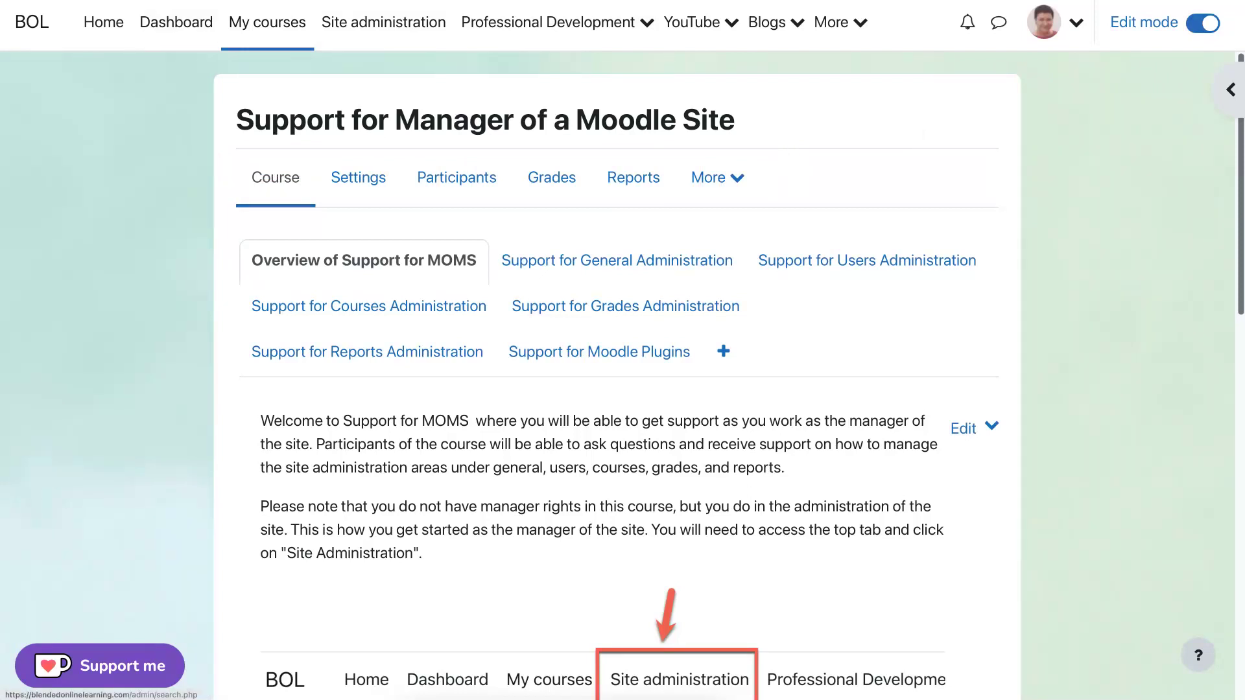
Step: Open the course's grades and look through the Grader report
left_click(552, 177)
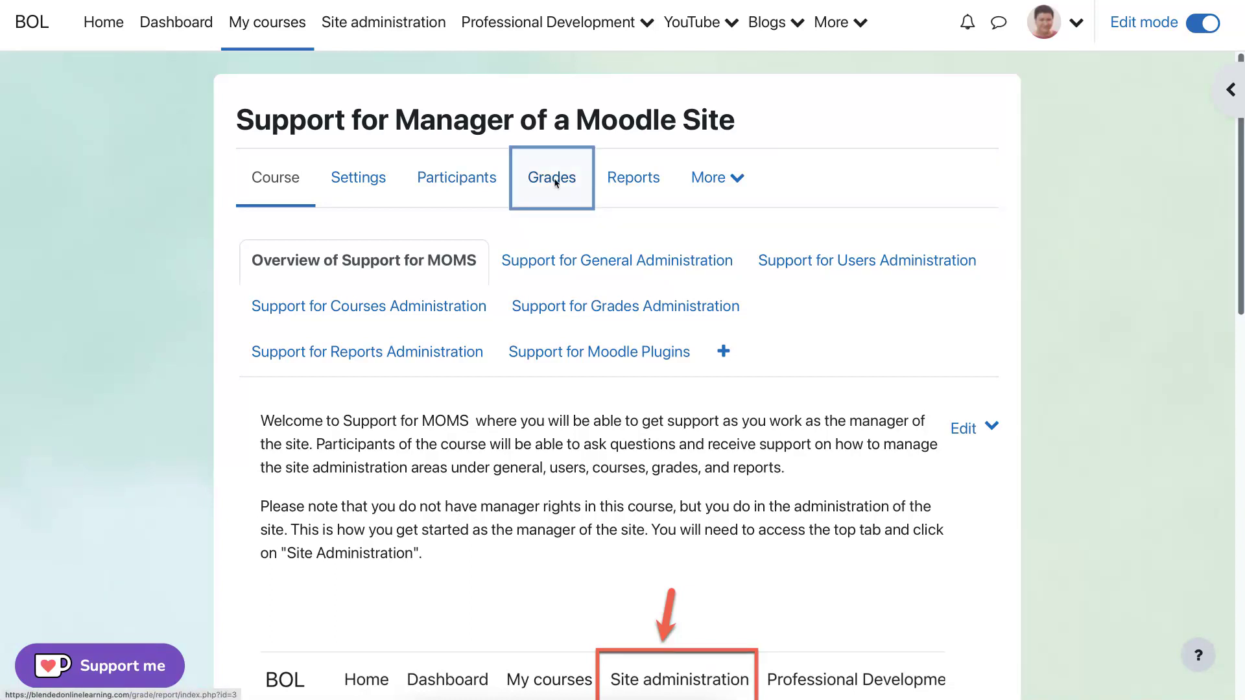
scroll(555, 184, "down", 5)
scroll(554, 183, "up", 2)
scroll(554, 183, "down", 1)
scroll(554, 183, "up", 3)
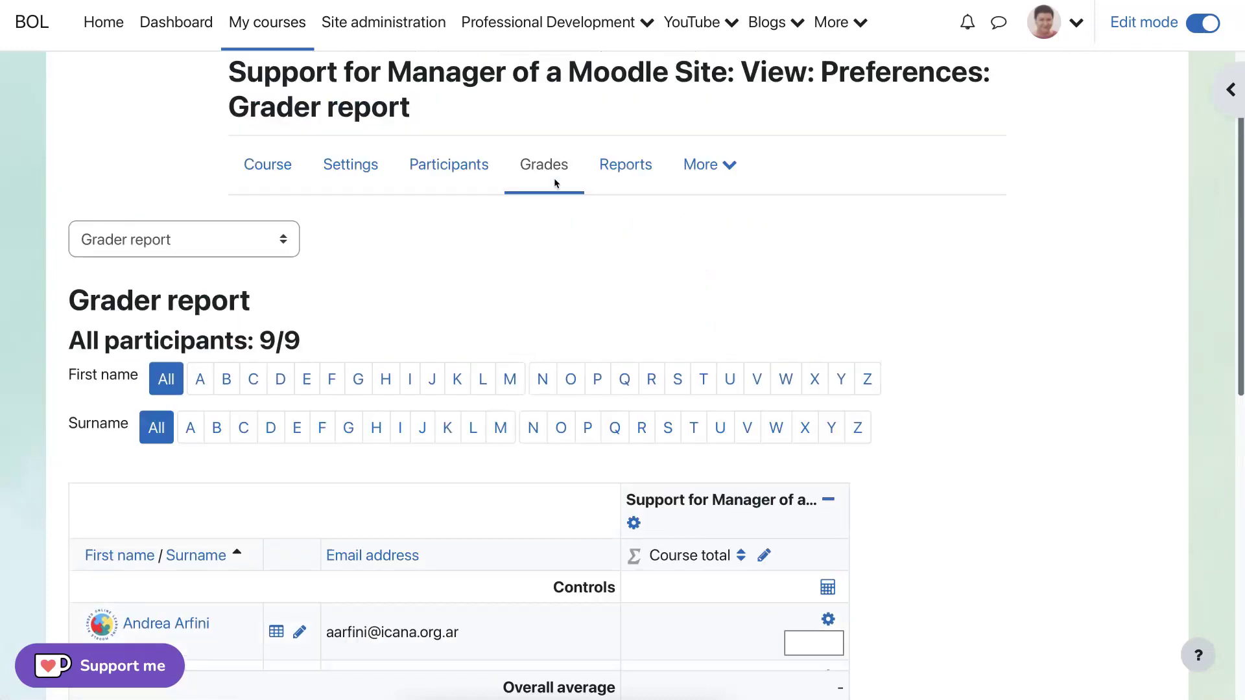
scroll(554, 178, "up", 1)
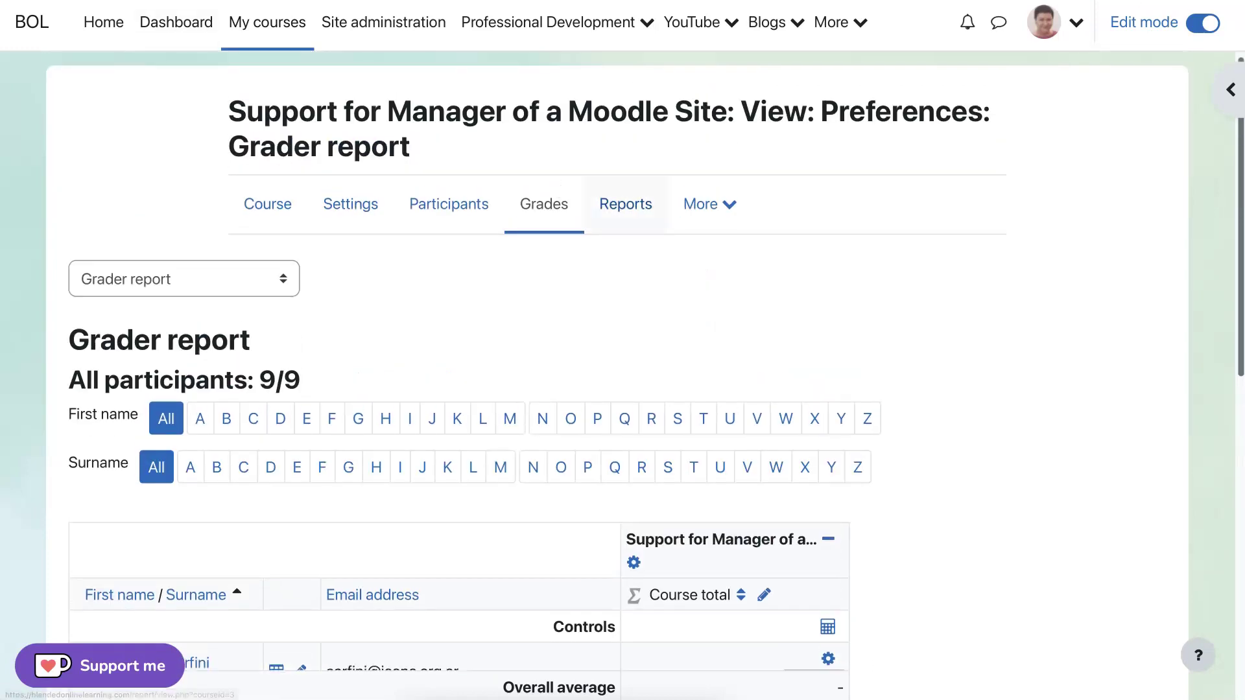
Step: Open the course's list of reports and view the additional course options from there
left_click(626, 204)
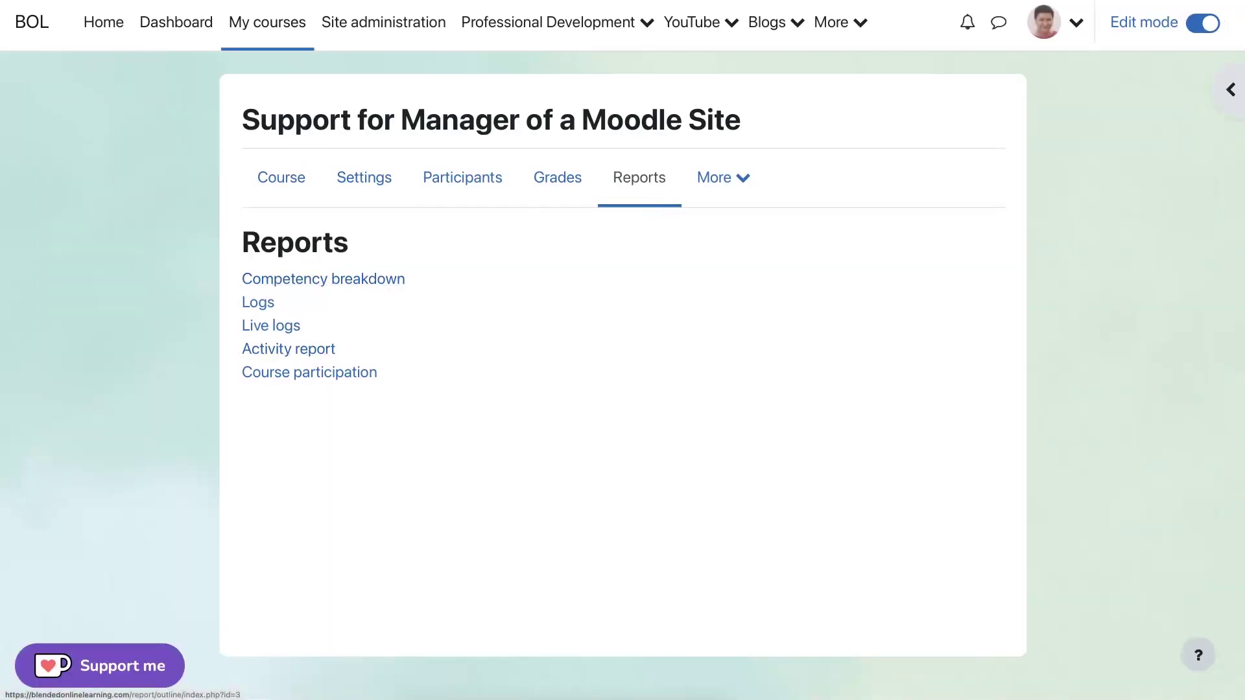
left_click(738, 193)
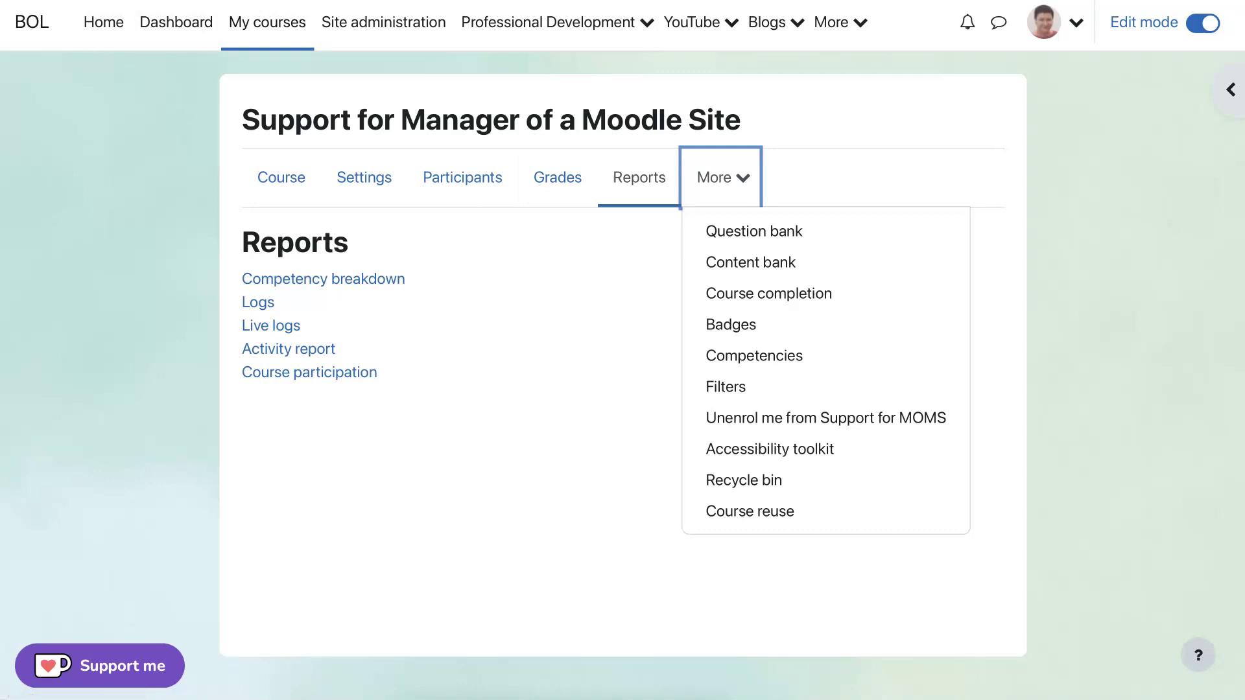
key("Escape")
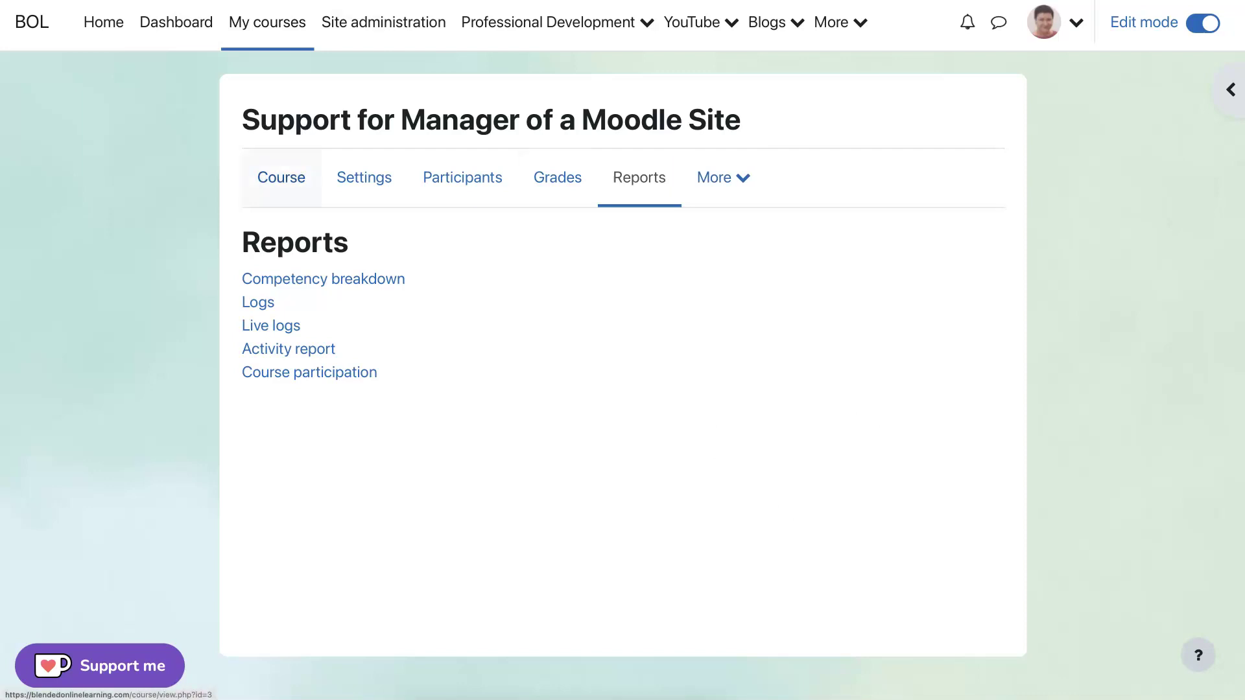
Step: Return to the course's main page and review the Overview of Support for MOMS section
left_click(284, 180)
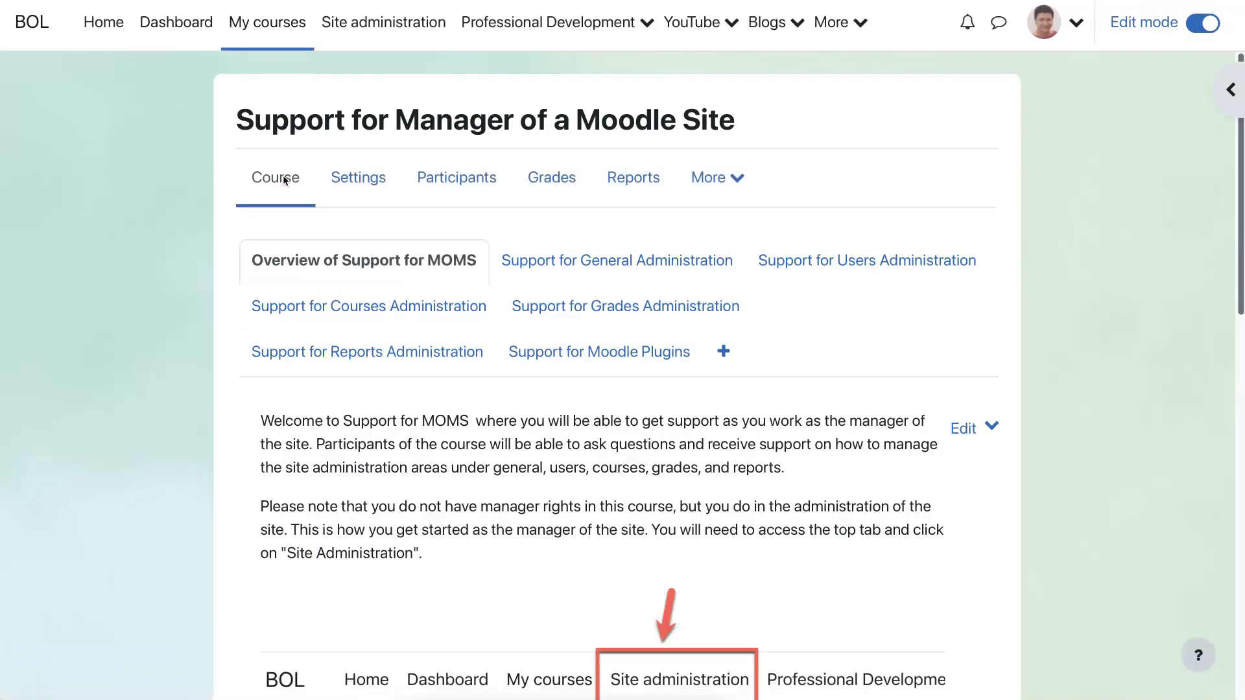
scroll(284, 181, "down", 1)
scroll(284, 180, "down", 2)
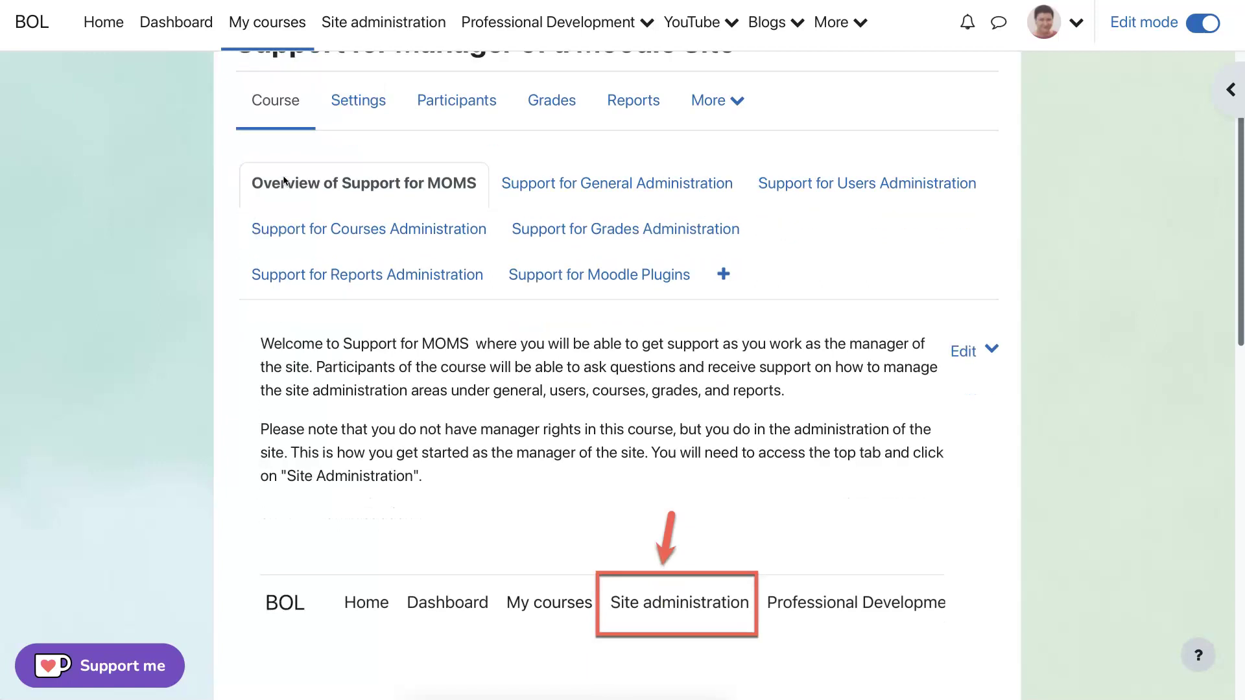
scroll(283, 175, "up", 4)
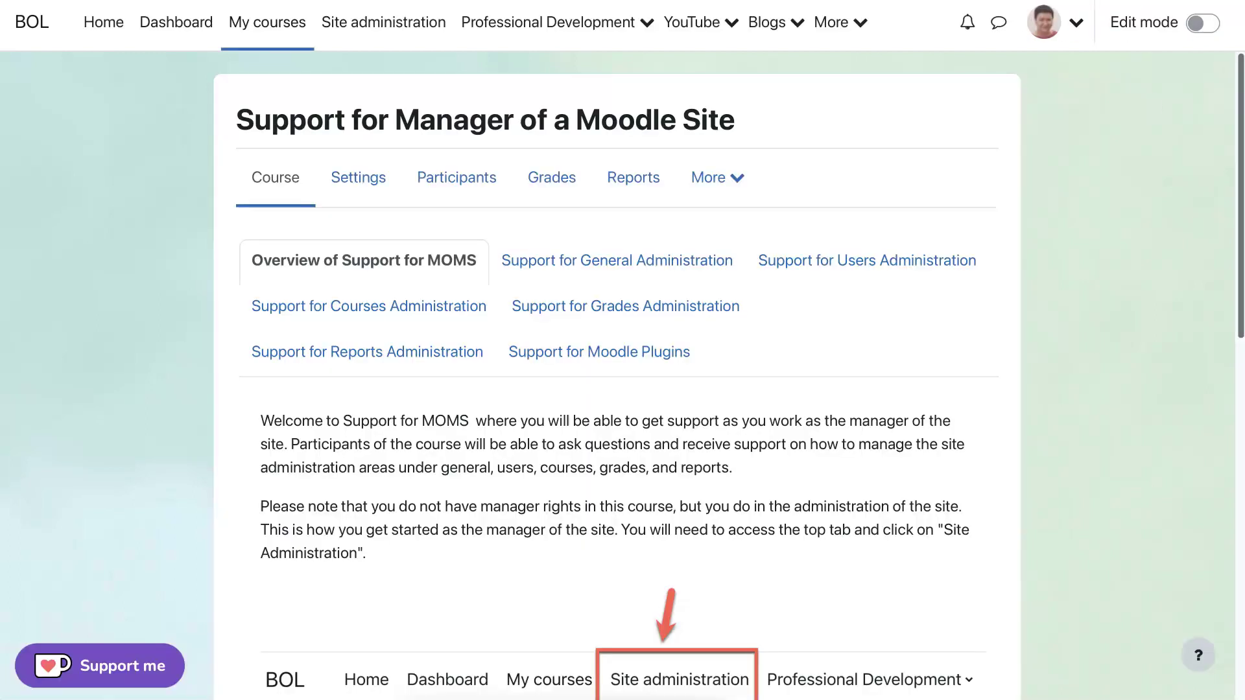
Step: Turn on edit mode and add the Accessibility block to the course's block drawer
left_click(1202, 23)
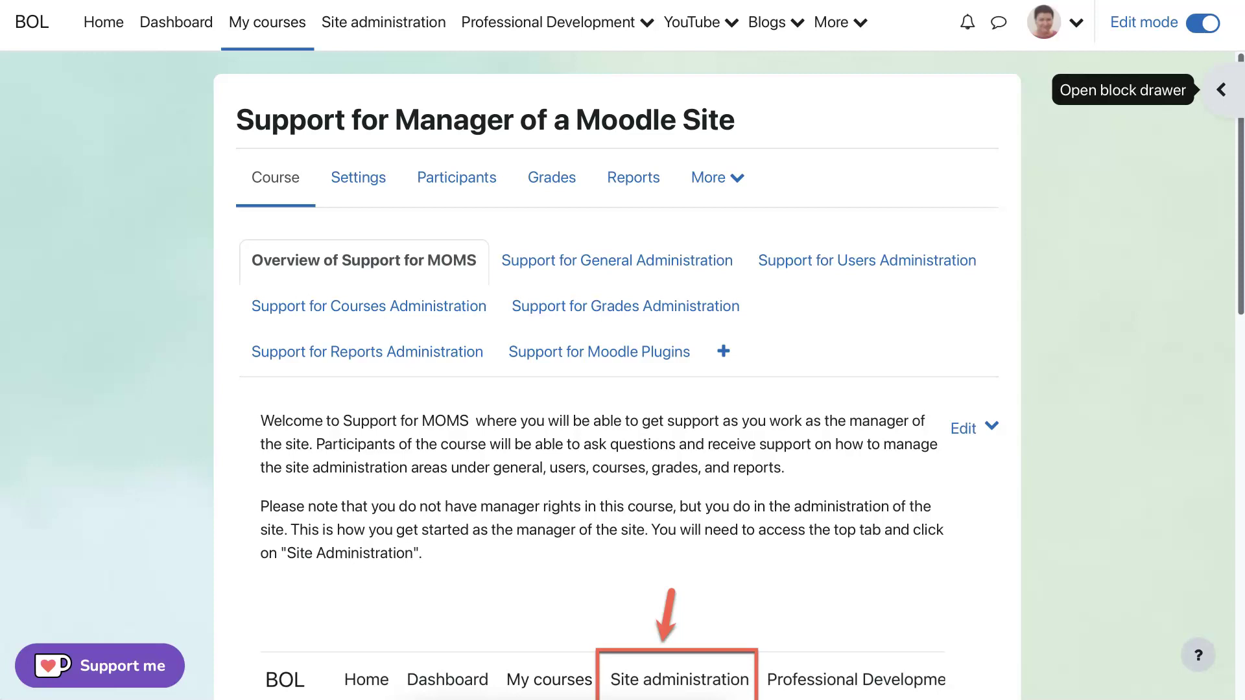
left_click(1221, 90)
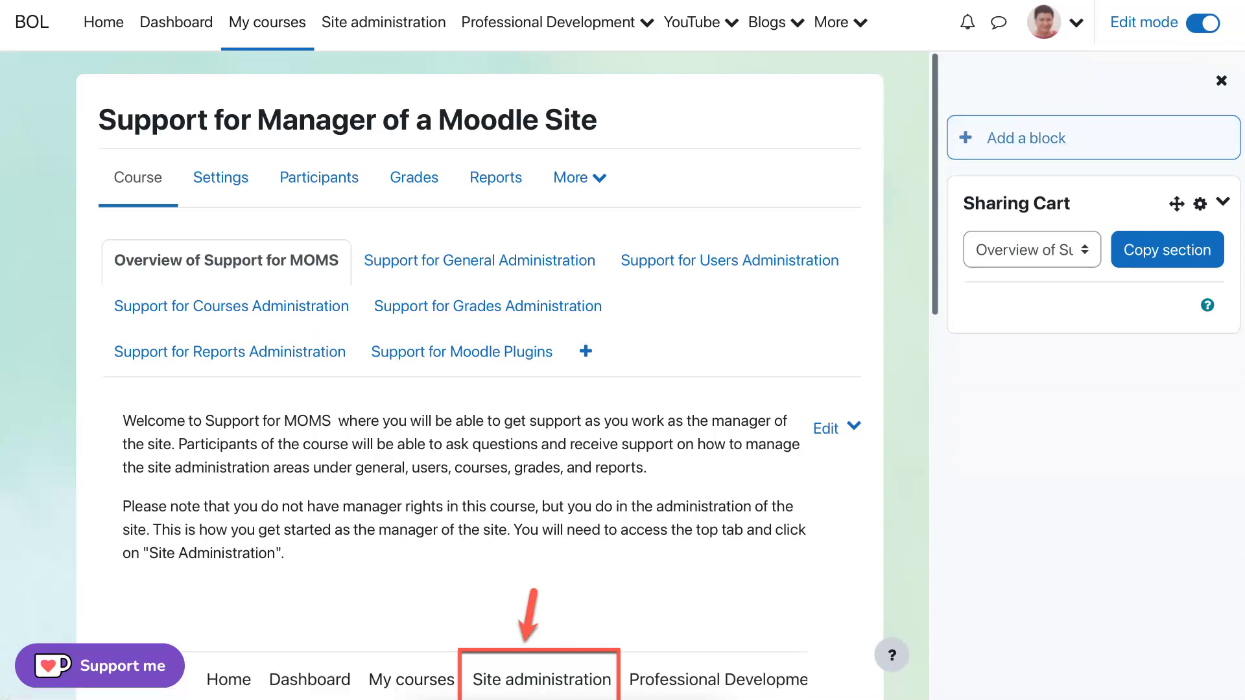
left_click(991, 136)
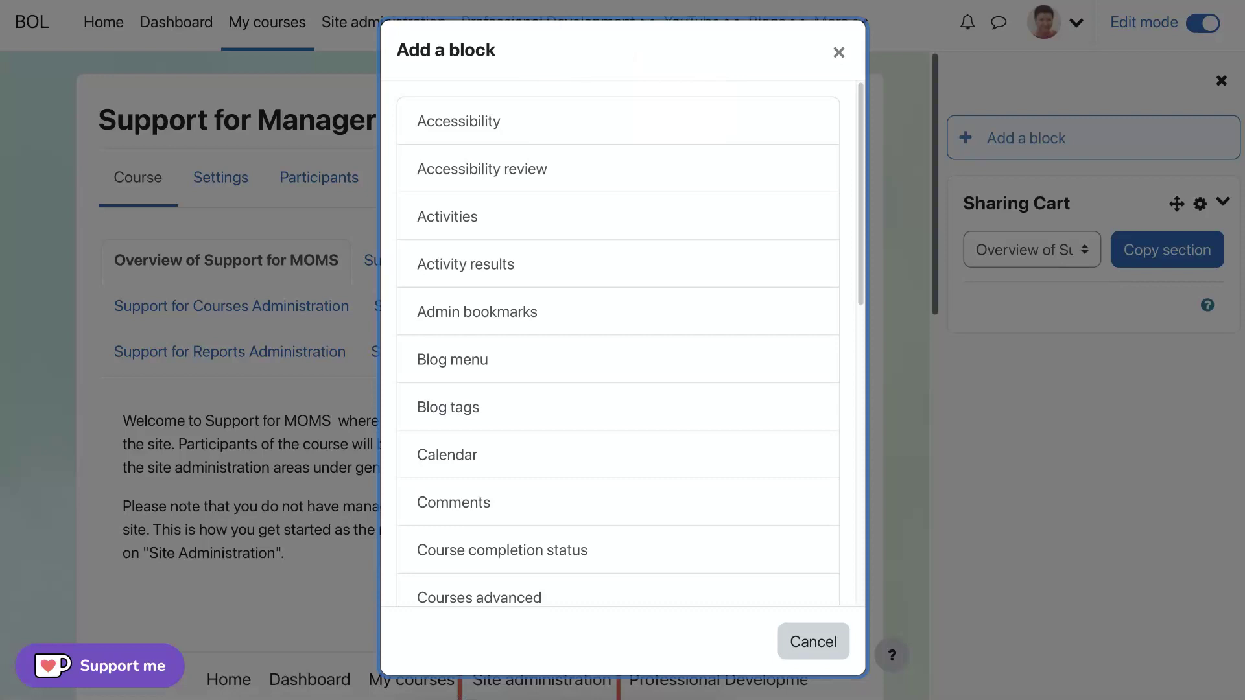
scroll(674, 91, "down", 1)
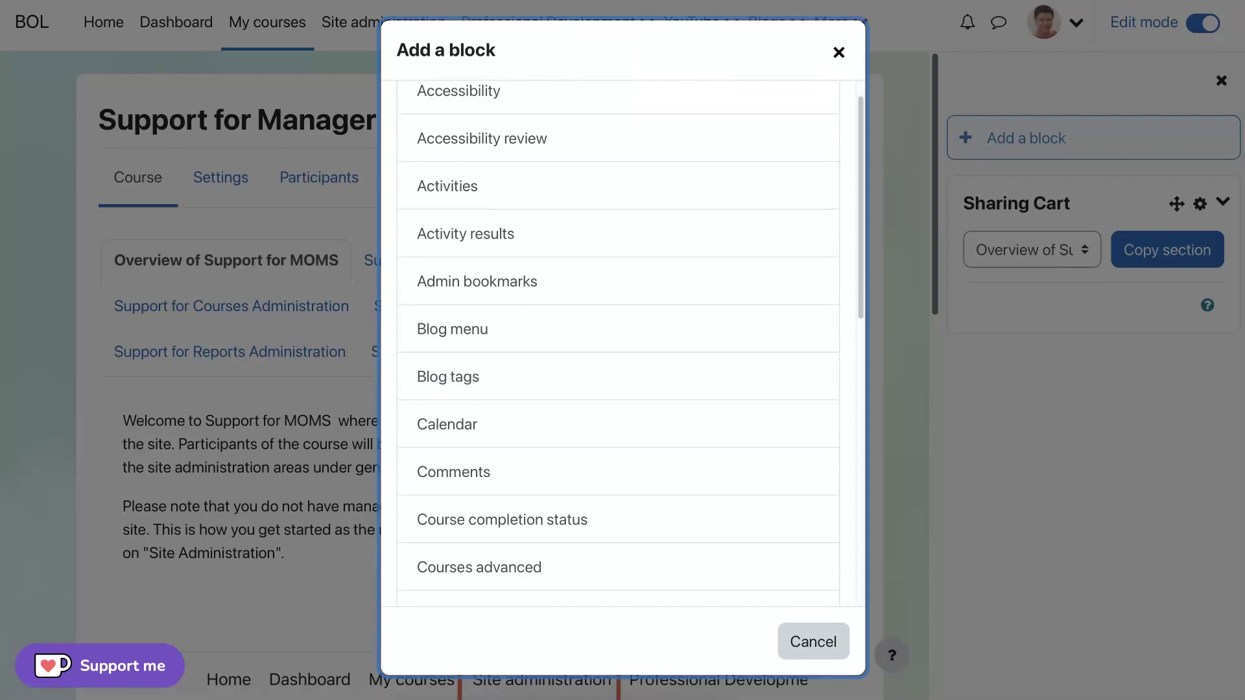
scroll(519, 92, "up", 1)
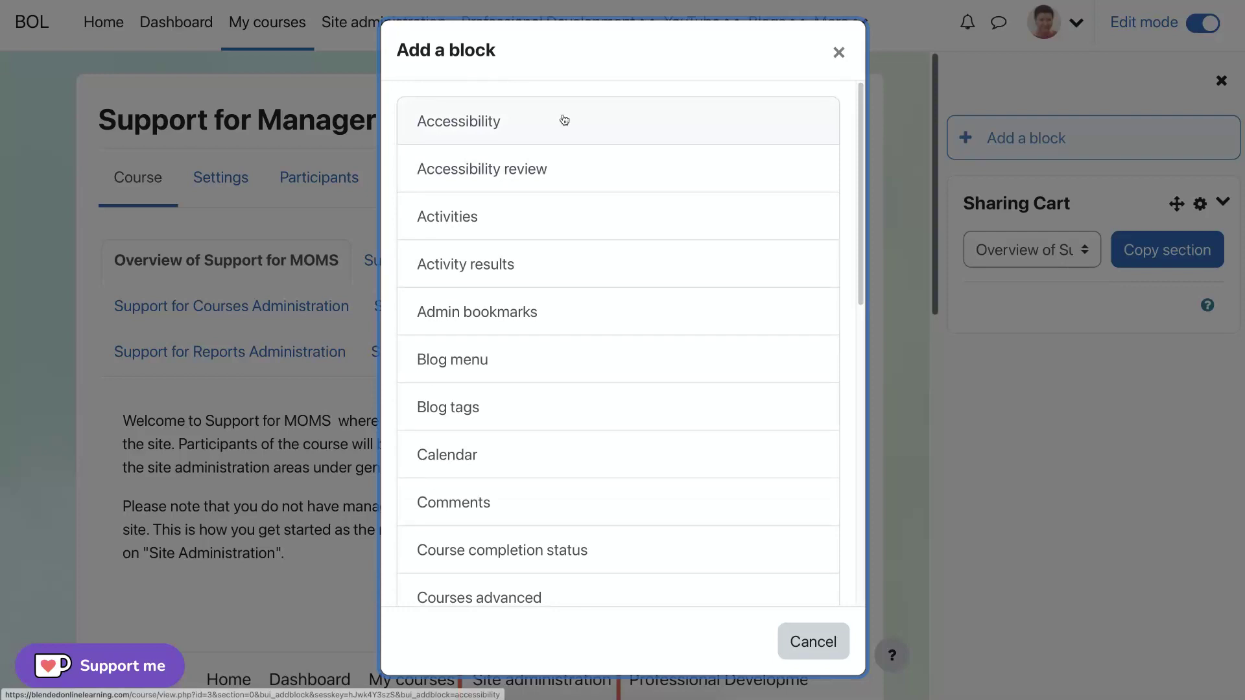
scroll(557, 177, "down", 1)
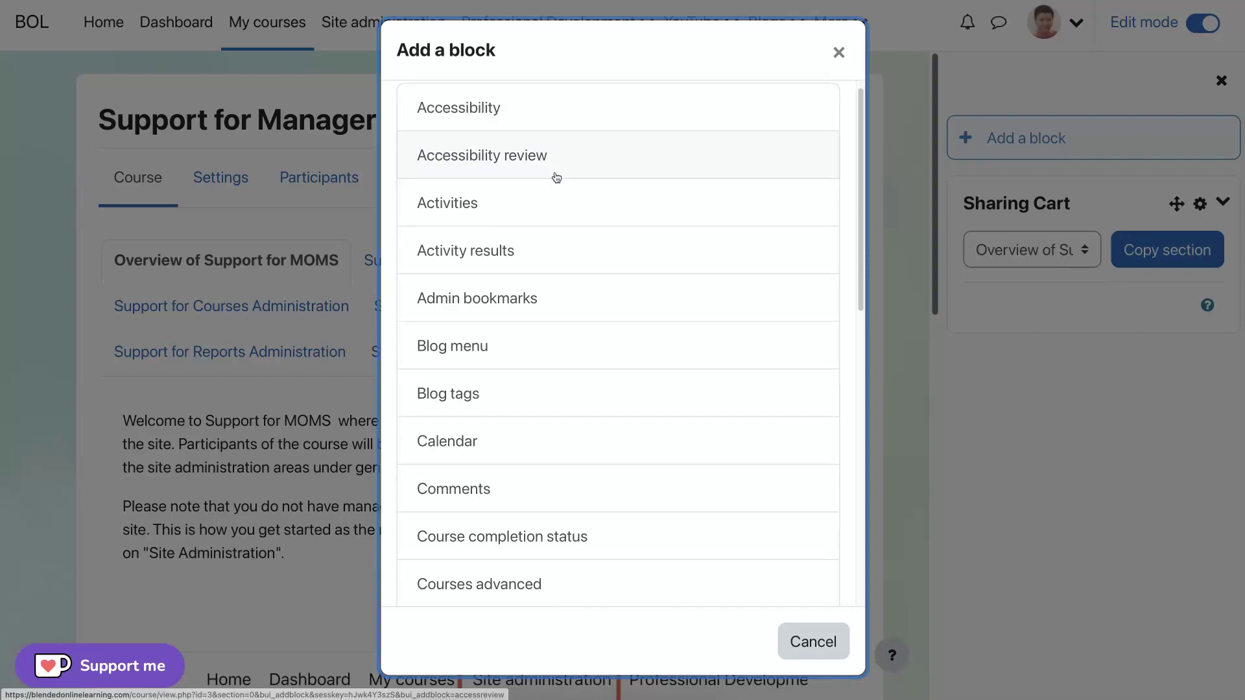
scroll(556, 177, "up", 1)
left_click(500, 119)
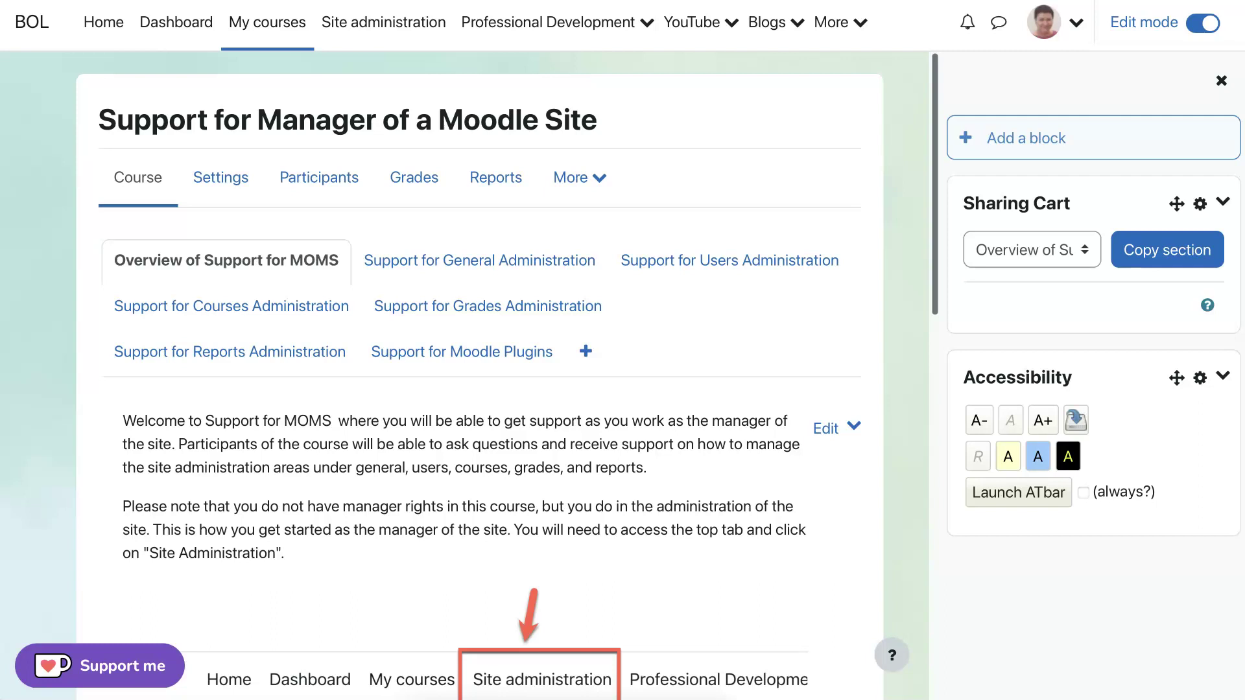
Step: Launch the ATbar accessibility toolbar from the course's Accessibility block
left_click(1035, 497)
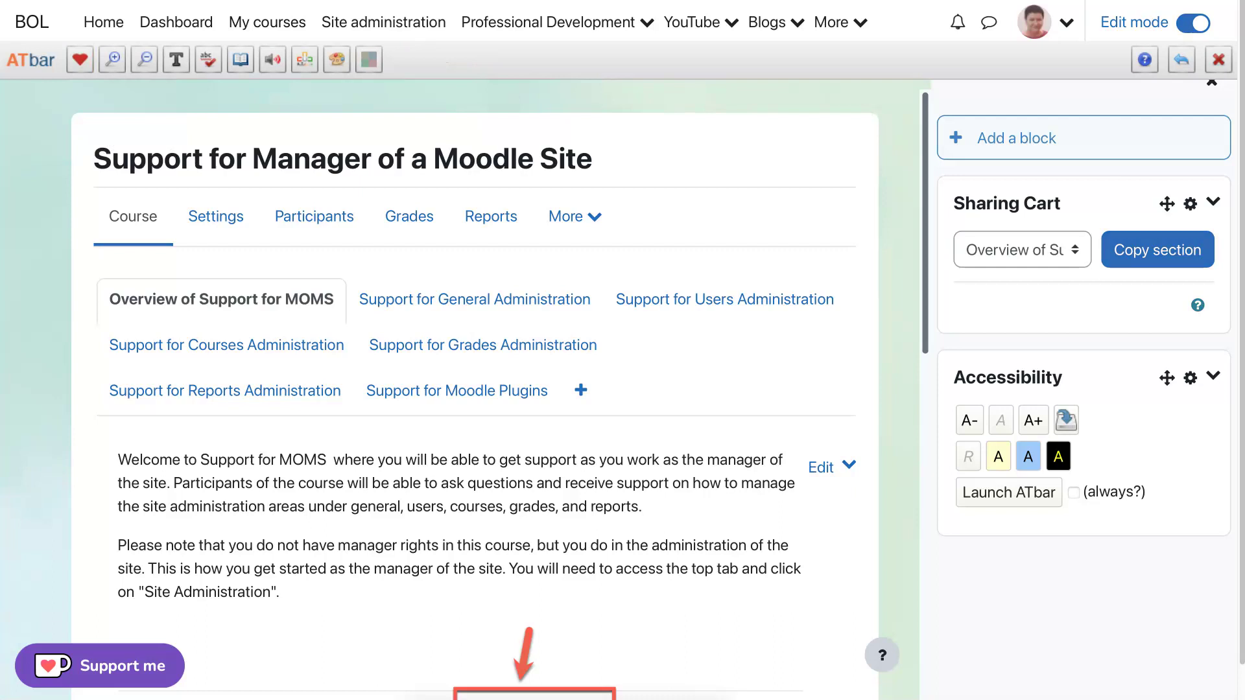
Step: Look through the full list of blocks that can be added to the course, and close it without adding one
left_click(1016, 138)
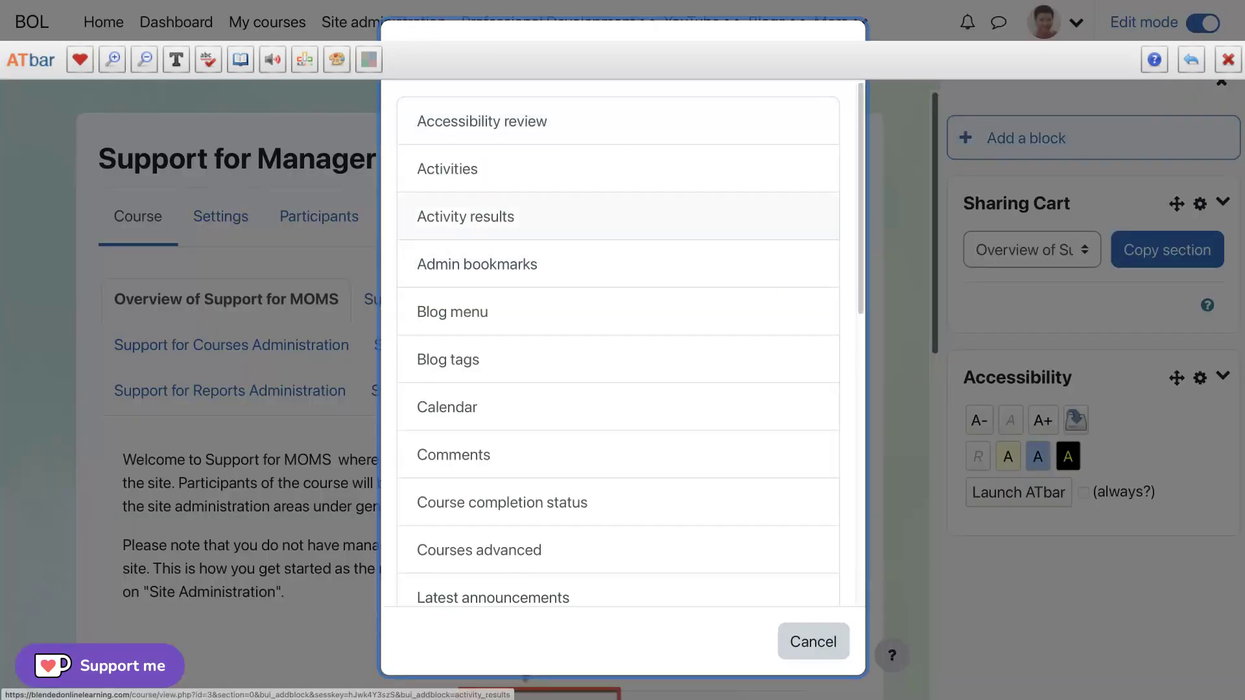
scroll(662, 238, "down", 4)
scroll(664, 240, "down", 3)
scroll(664, 240, "down", 3)
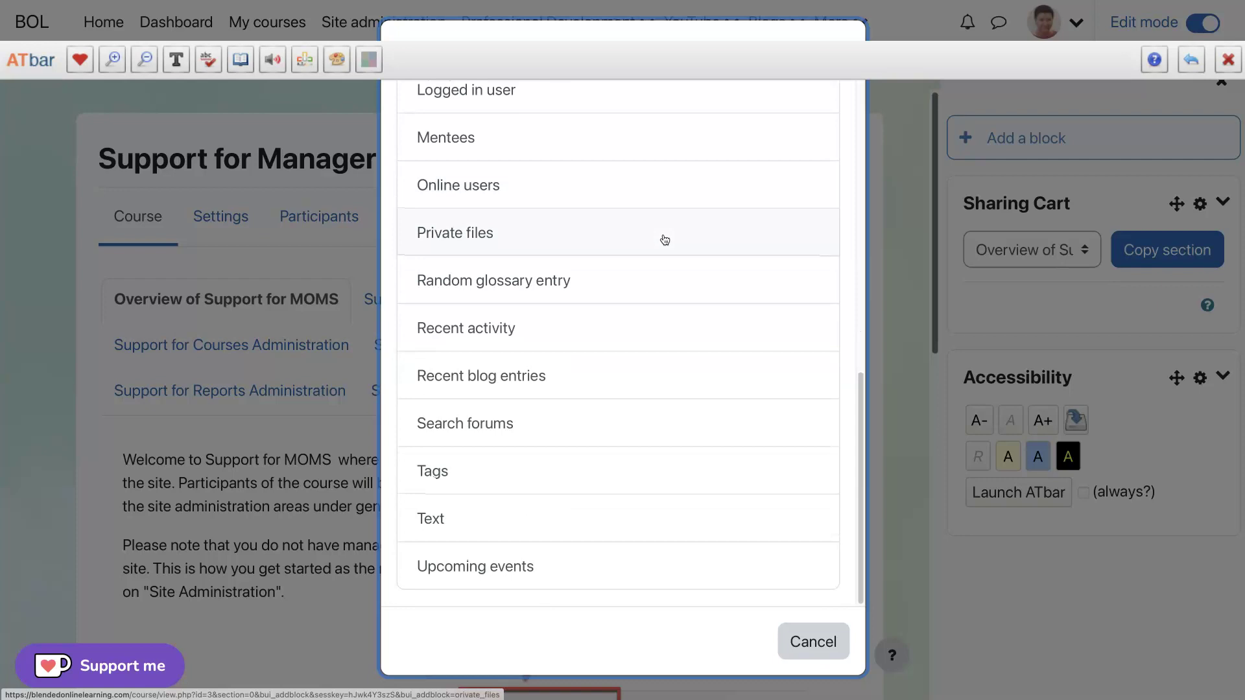
scroll(664, 240, "up", 4)
scroll(664, 240, "up", 2)
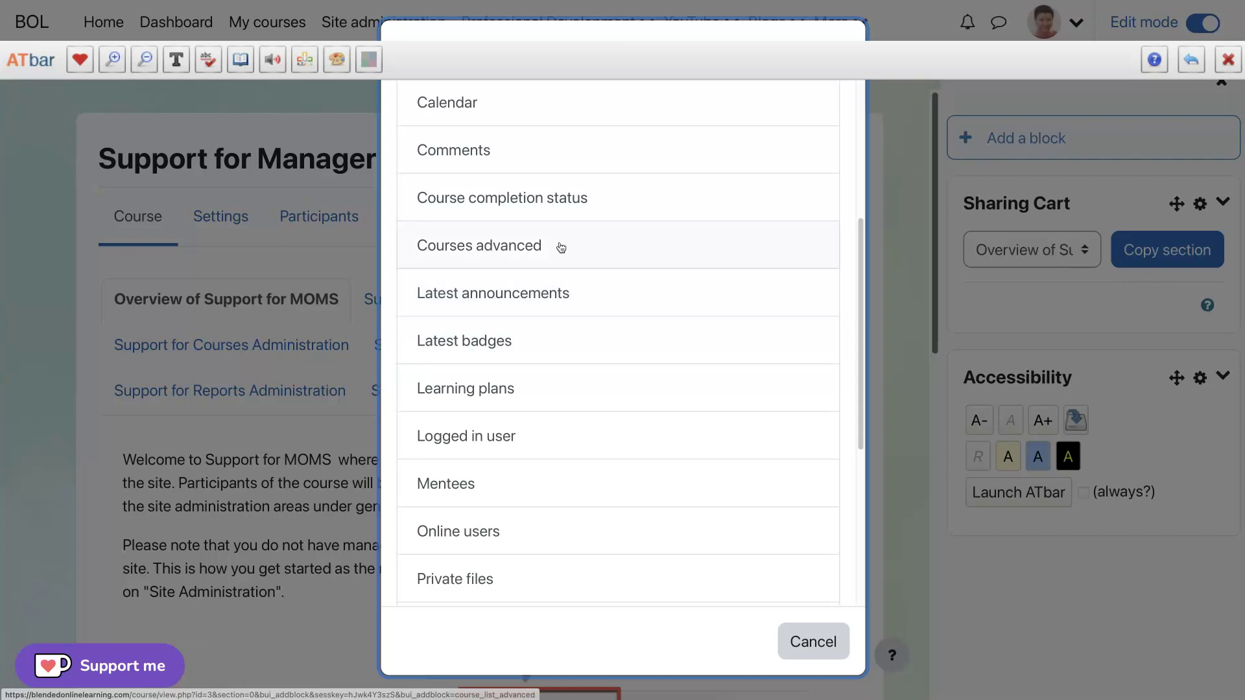
scroll(580, 248, "down", 1)
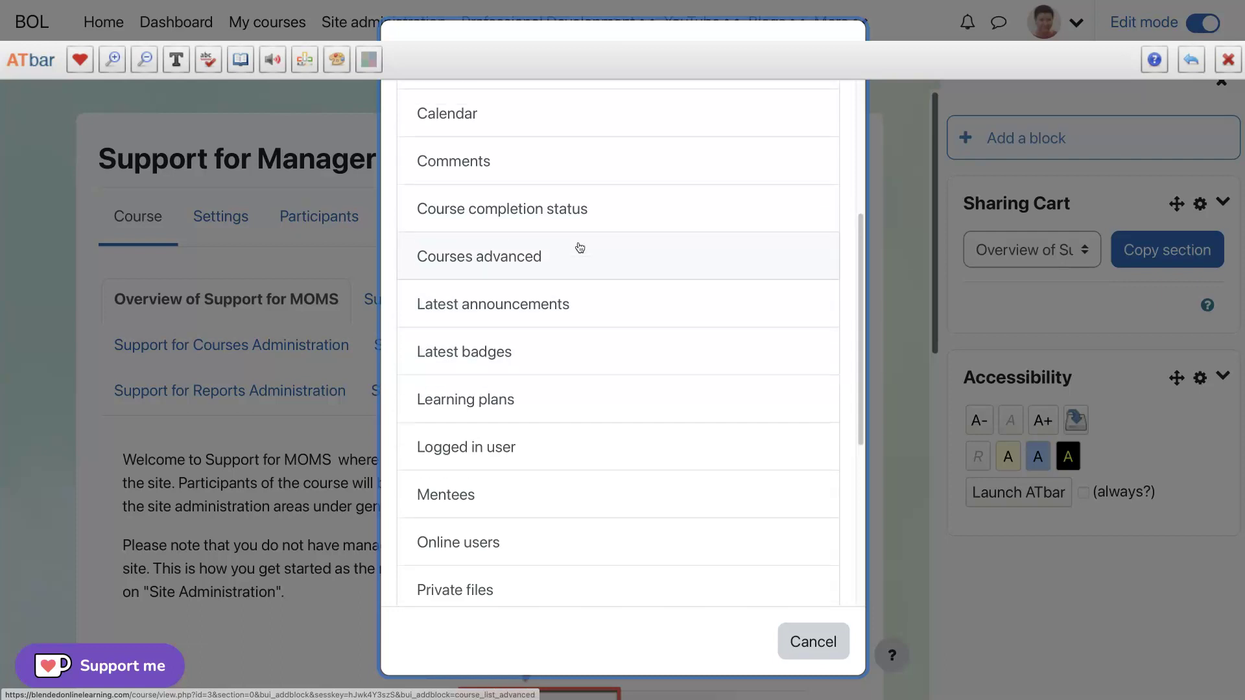
scroll(579, 247, "up", 3)
scroll(580, 248, "up", 1)
scroll(579, 247, "up", 2)
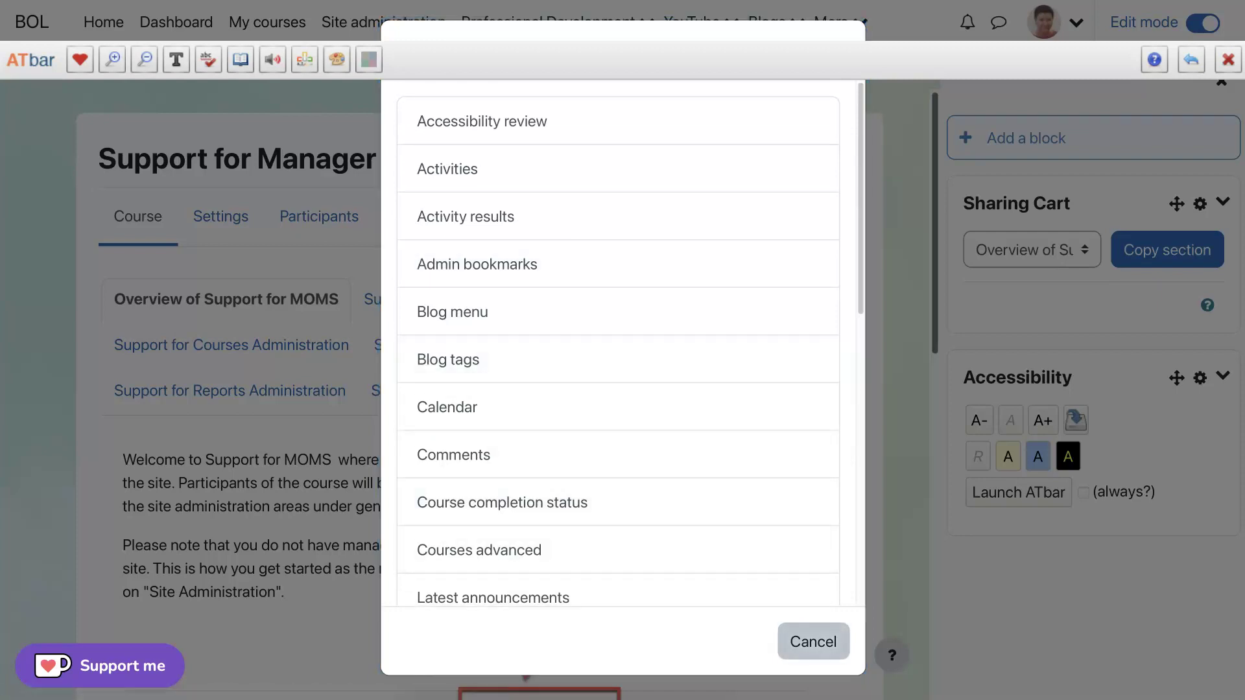
left_click(813, 641)
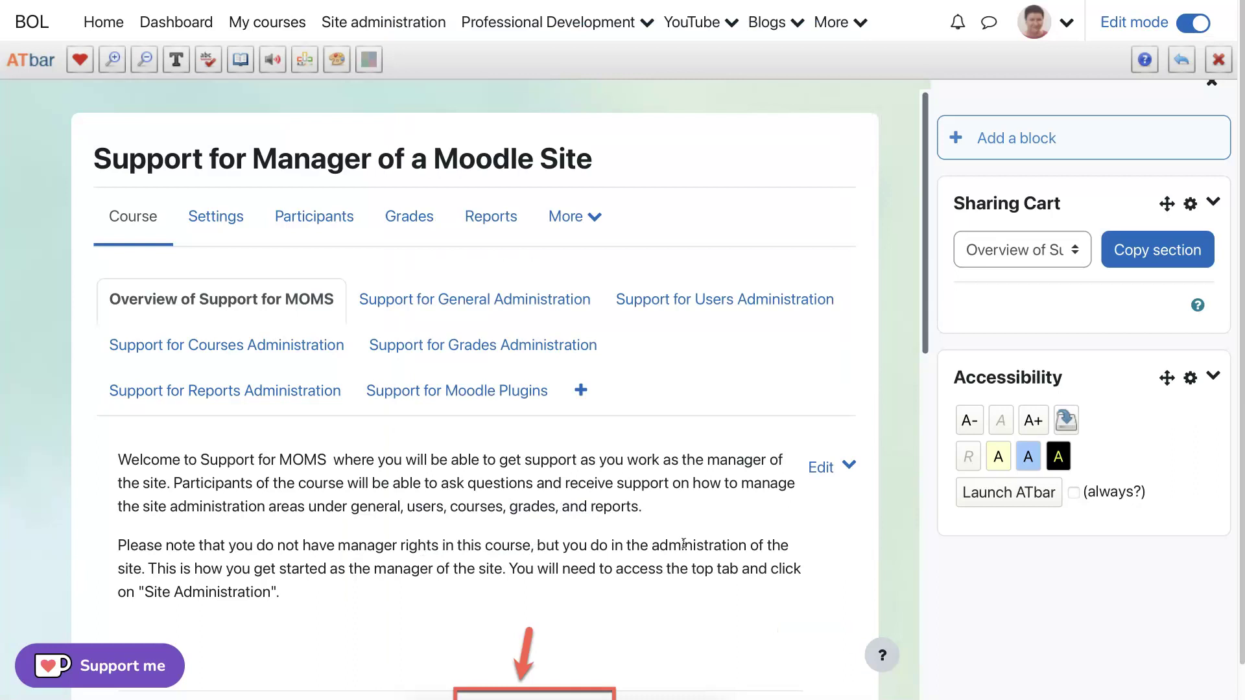